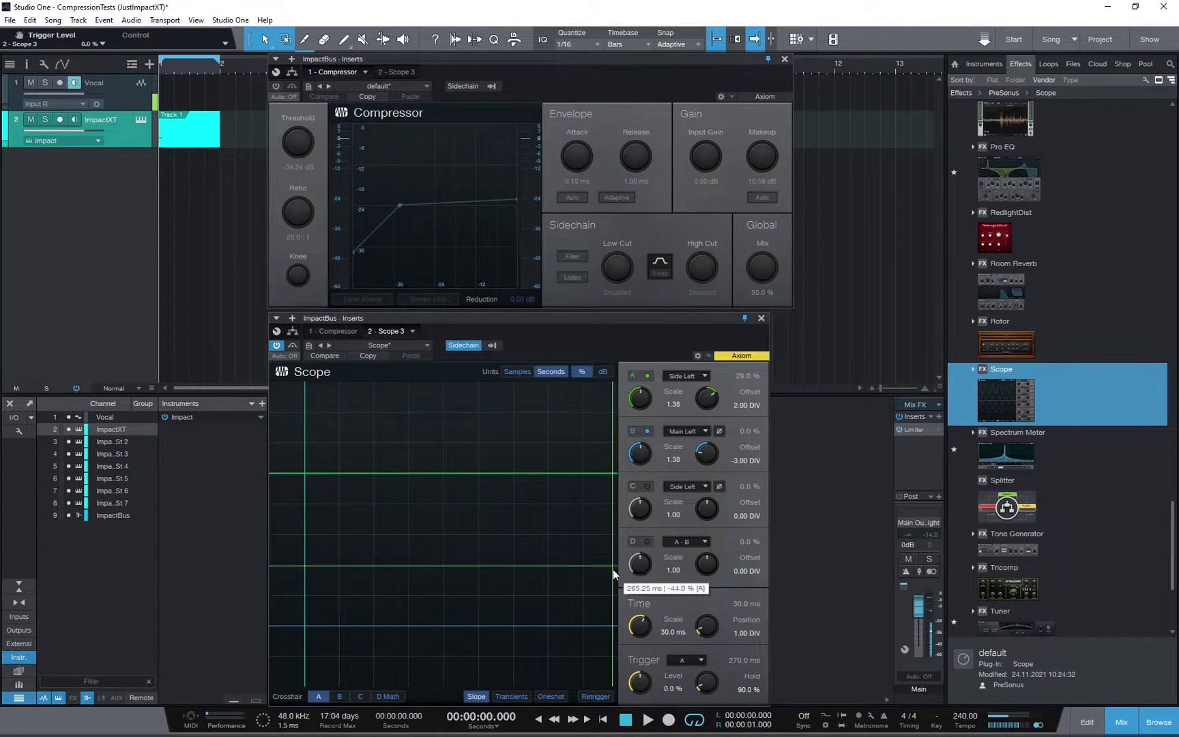
Play the looped drum hit, enable the Compressor on ImpactBus and set its Mix to 100 %
{"action": "left_click", "coordinate": [648, 719]}
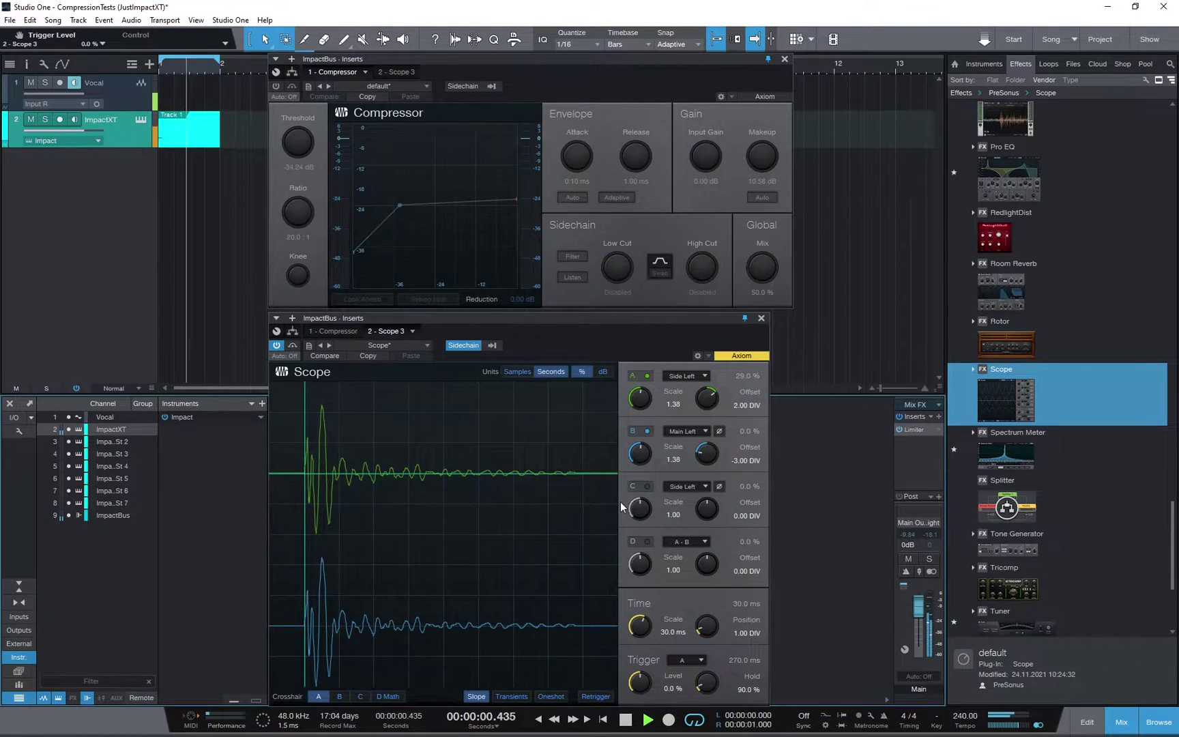
{"action": "left_click", "coordinate": [275, 87]}
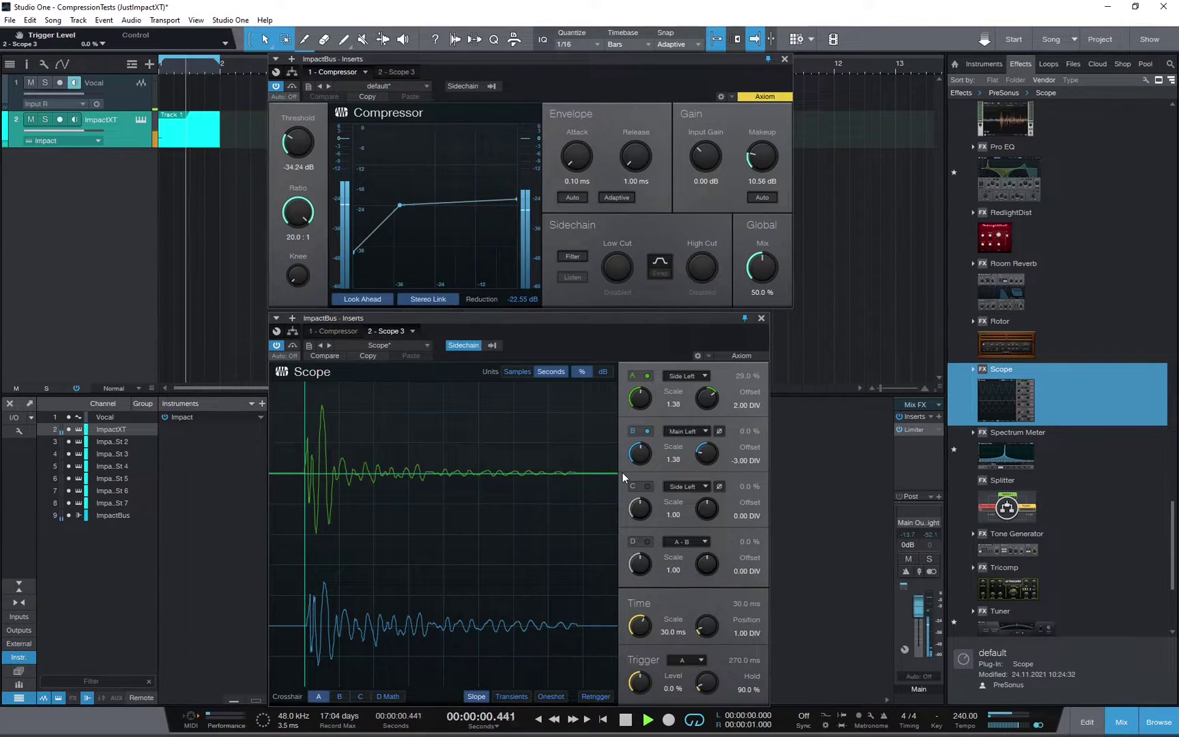
{"action": "left_click", "coordinate": [585, 162]}
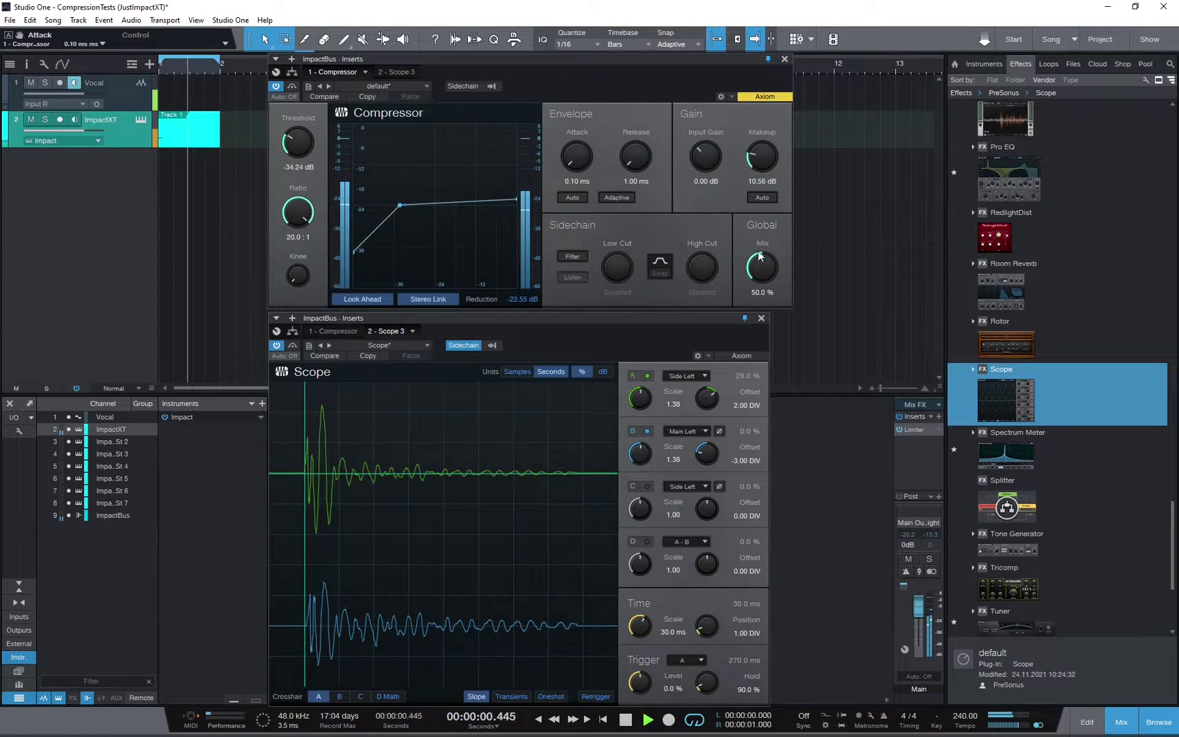
{"action": "left_click_drag", "start_coordinate": [771, 271], "coordinate": [764, 121]}
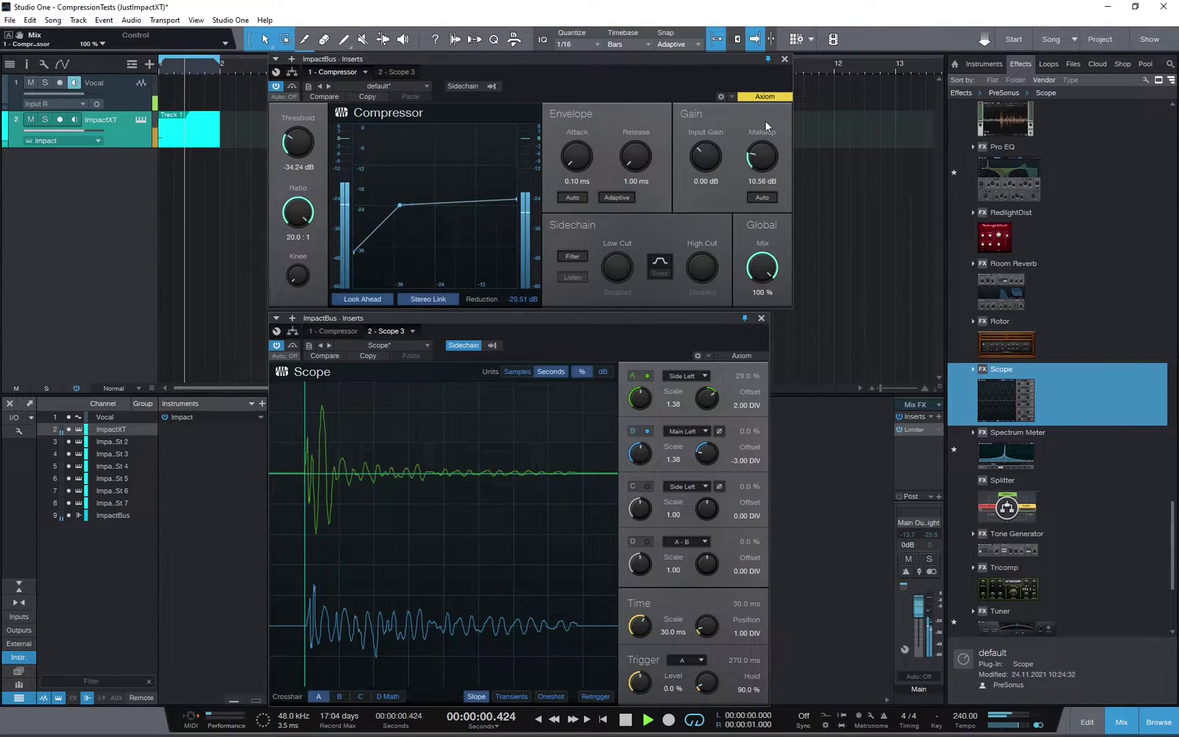
Set the Compressor's attack to 0.98 ms during playback, then stop the loop
{"action": "left_click", "coordinate": [573, 156]}
{"action": "left_click_drag", "start_coordinate": [574, 156], "coordinate": [573, 120]}
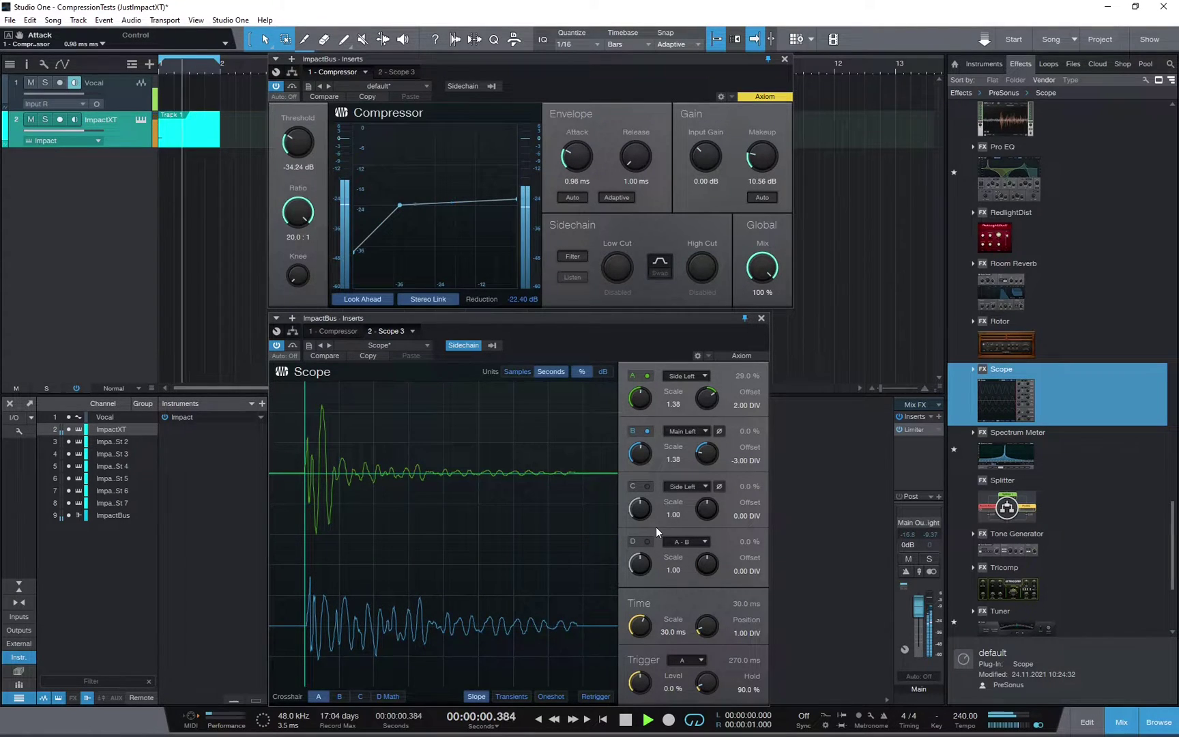
{"action": "key", "text": "space"}
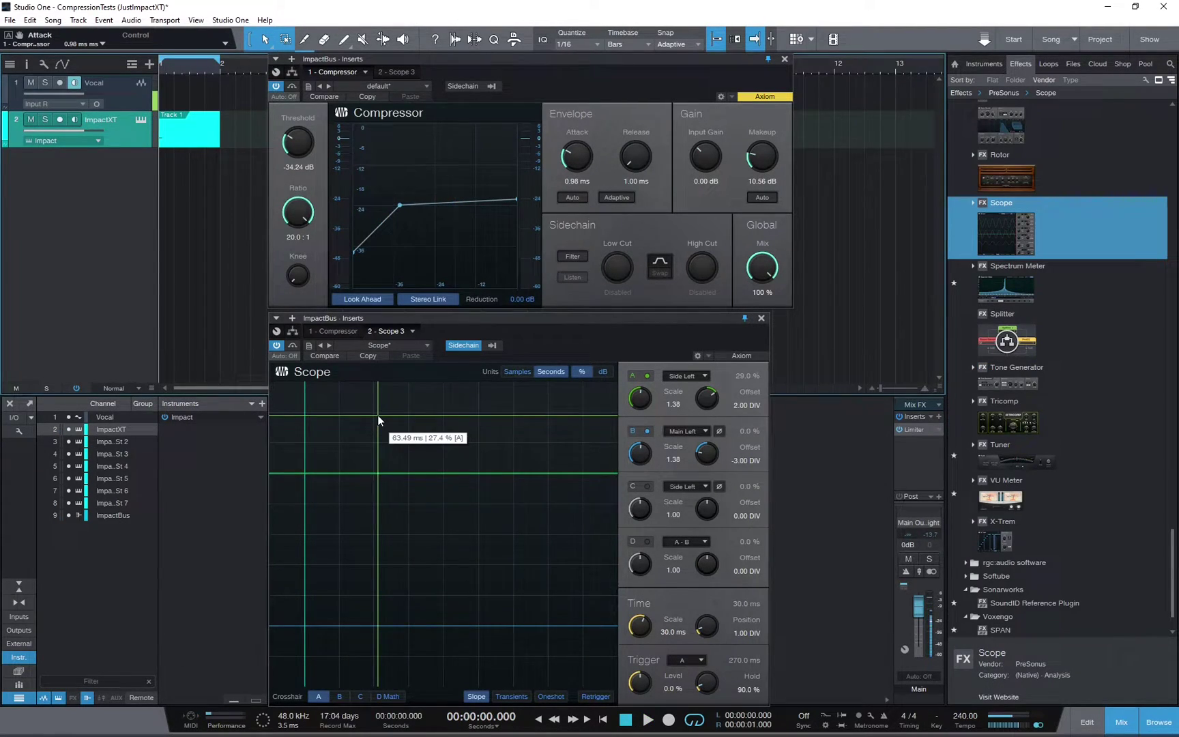
Create a new song from the MyVideoDemoTemplate user template with the title CompressorVision
{"action": "left_click", "coordinate": [10, 20]}
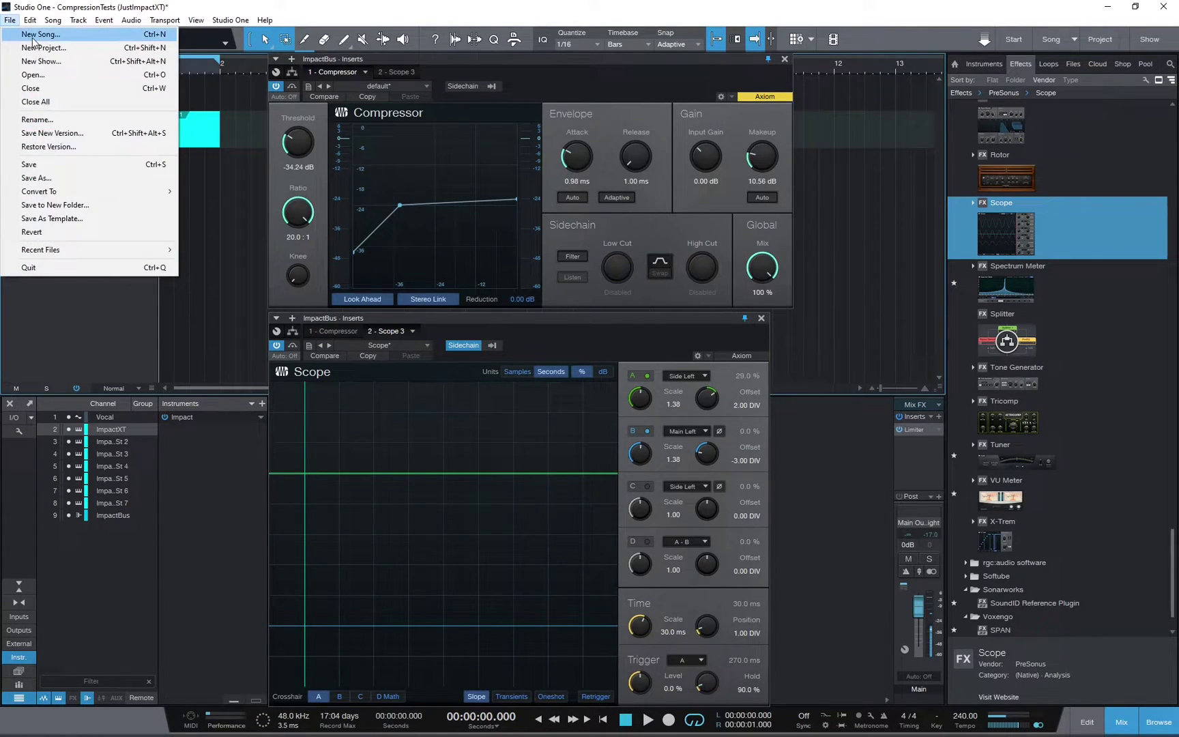
{"action": "left_click", "coordinate": [32, 38]}
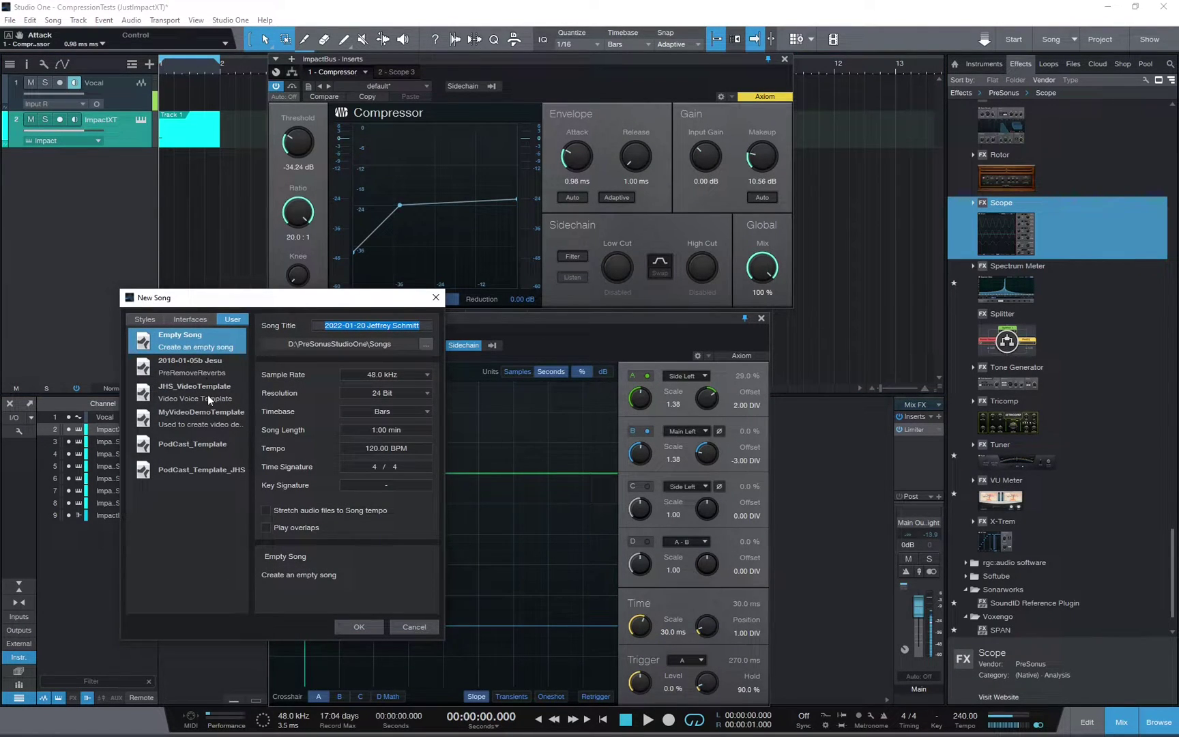
{"action": "left_click", "coordinate": [208, 420]}
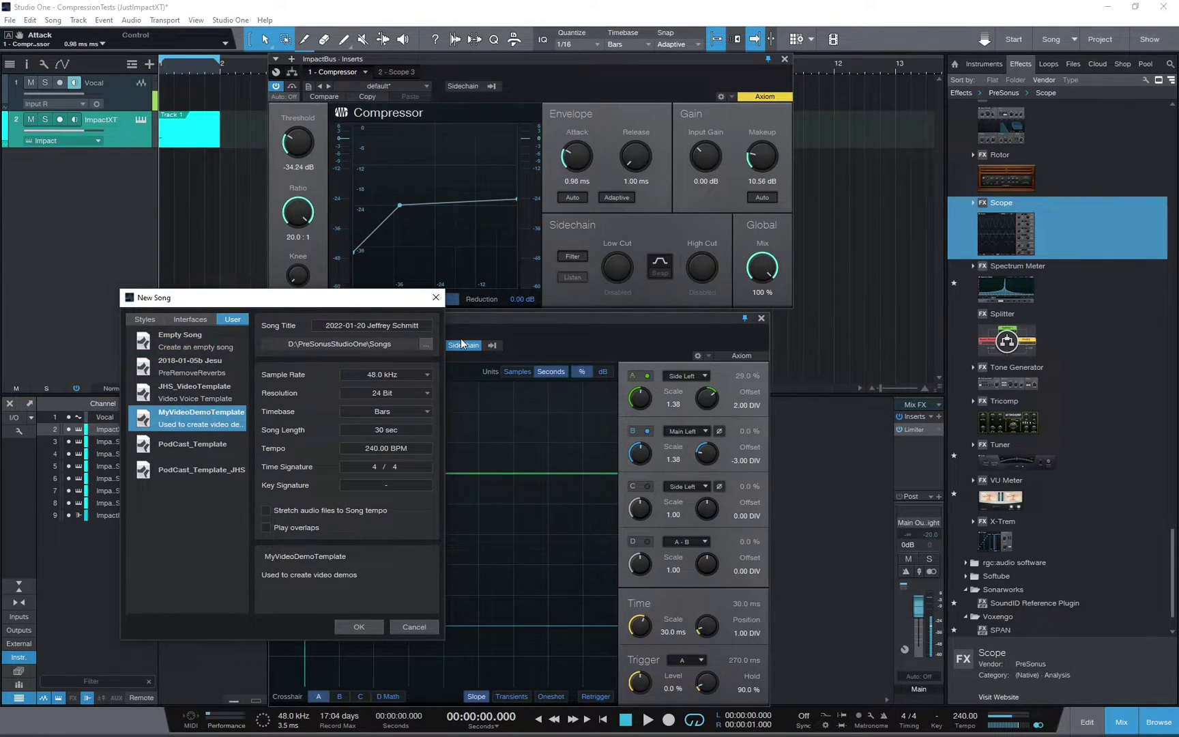
{"action": "left_click", "coordinate": [420, 327]}
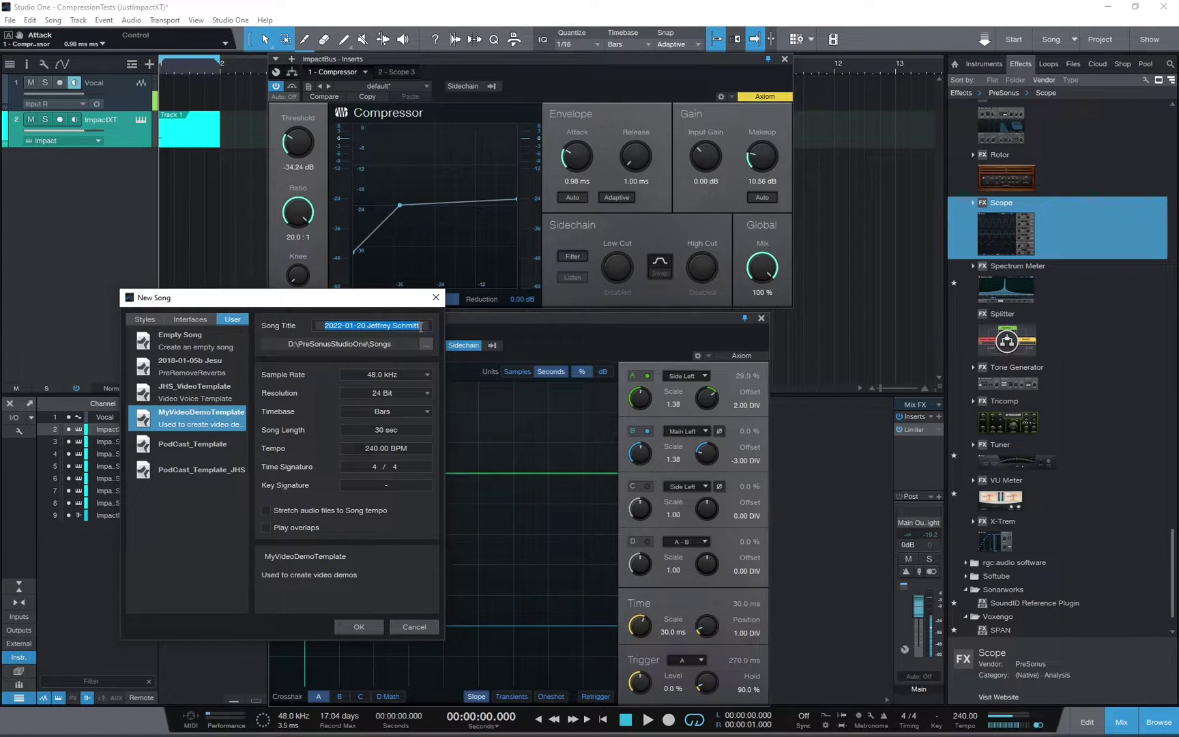
{"action": "type", "text": "Compressor"}
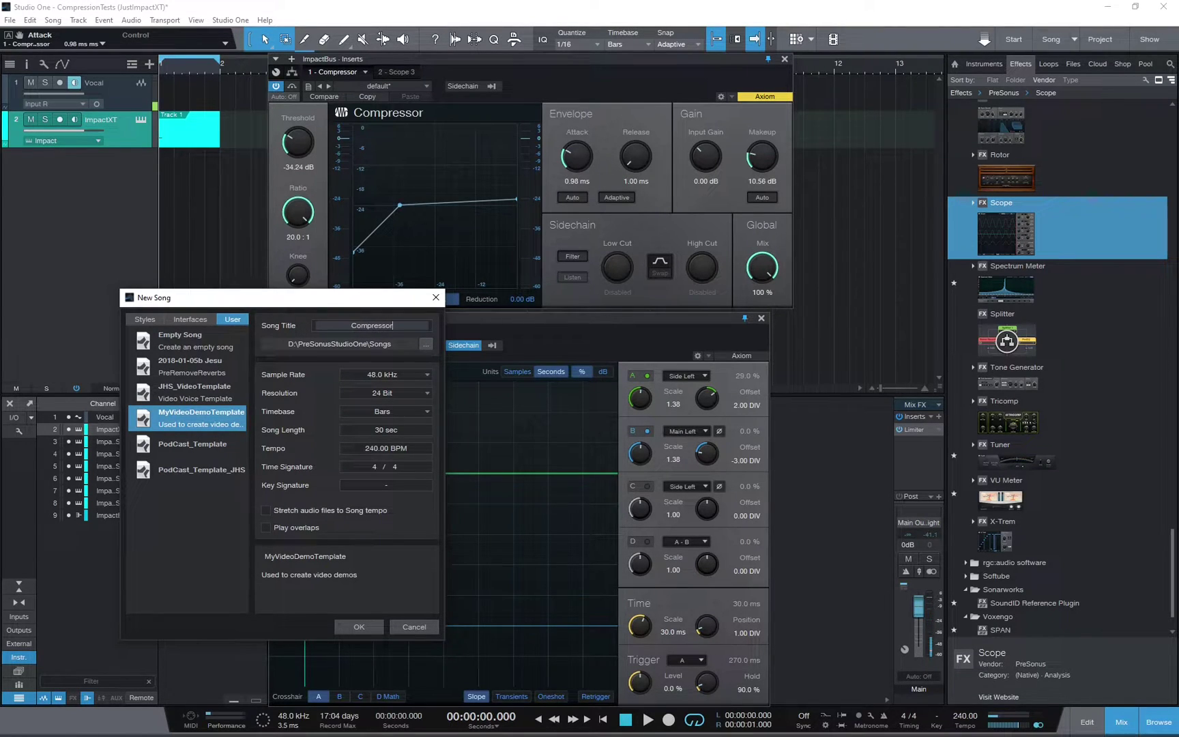
{"action": "type", "text": "Vision"}
{"action": "left_click", "coordinate": [356, 631]}
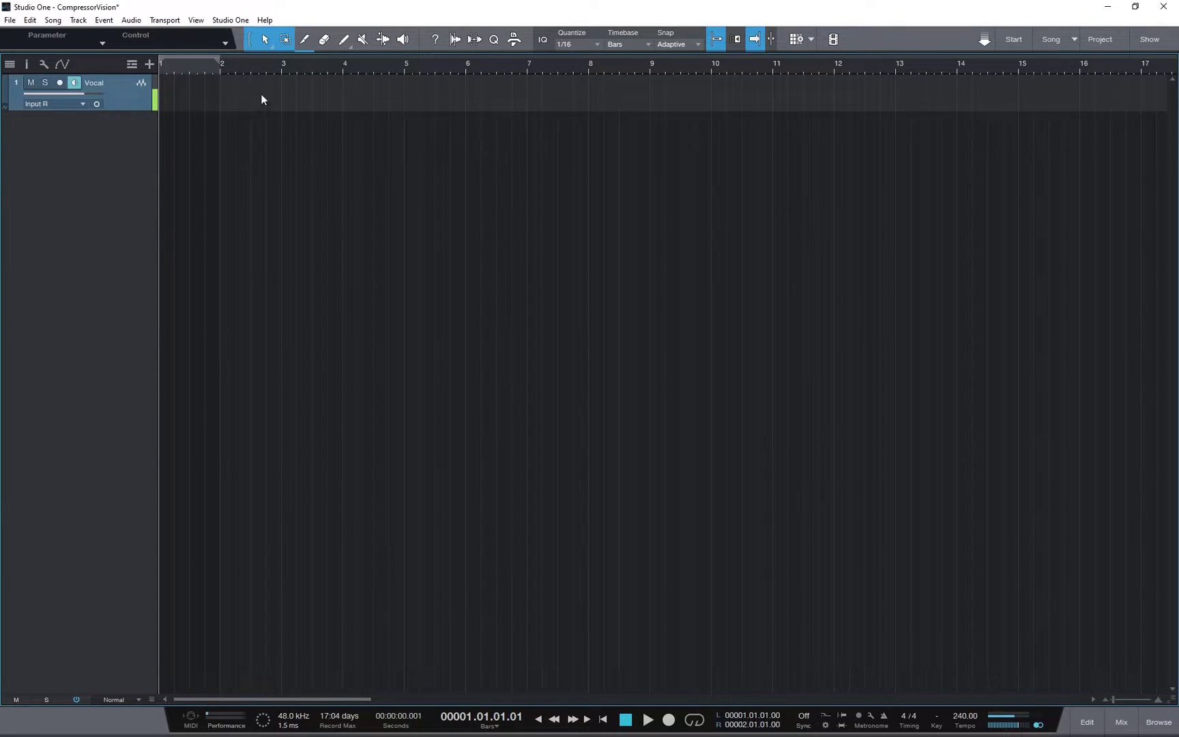
Show the available instruments and add PreSonus Impact as a new instrument track below the Vocal track
{"action": "left_click", "coordinate": [199, 24]}
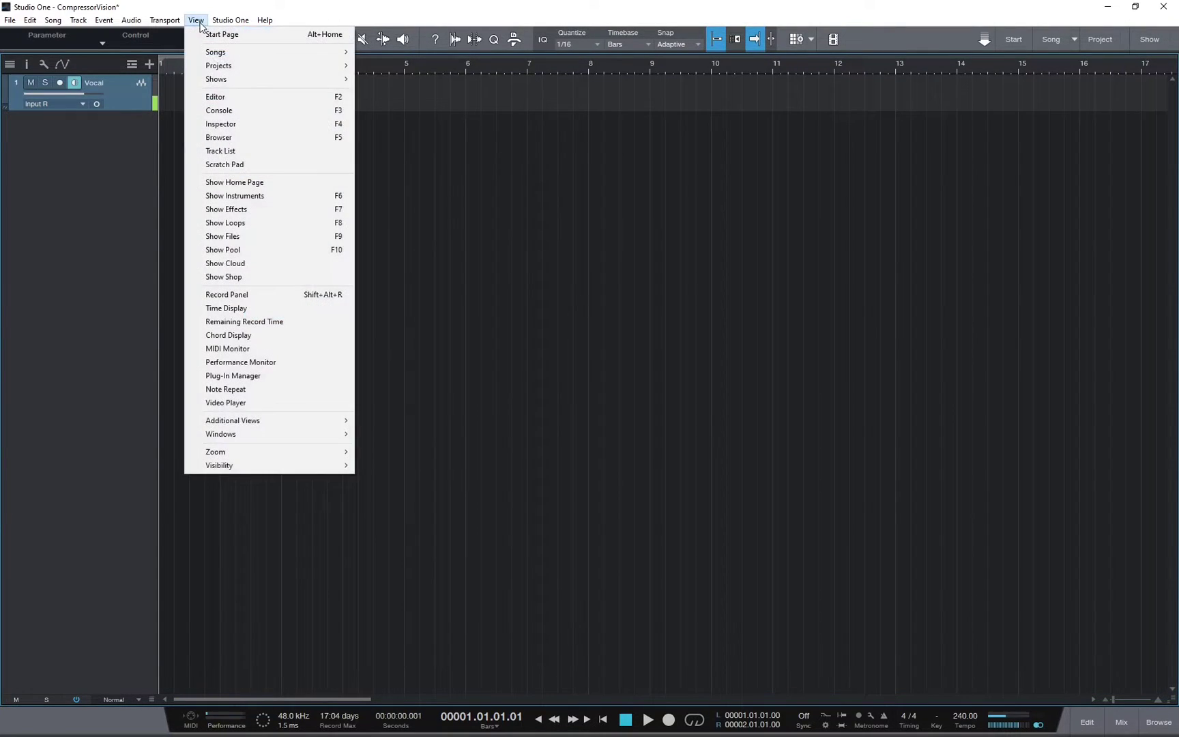
{"action": "left_click", "coordinate": [281, 197]}
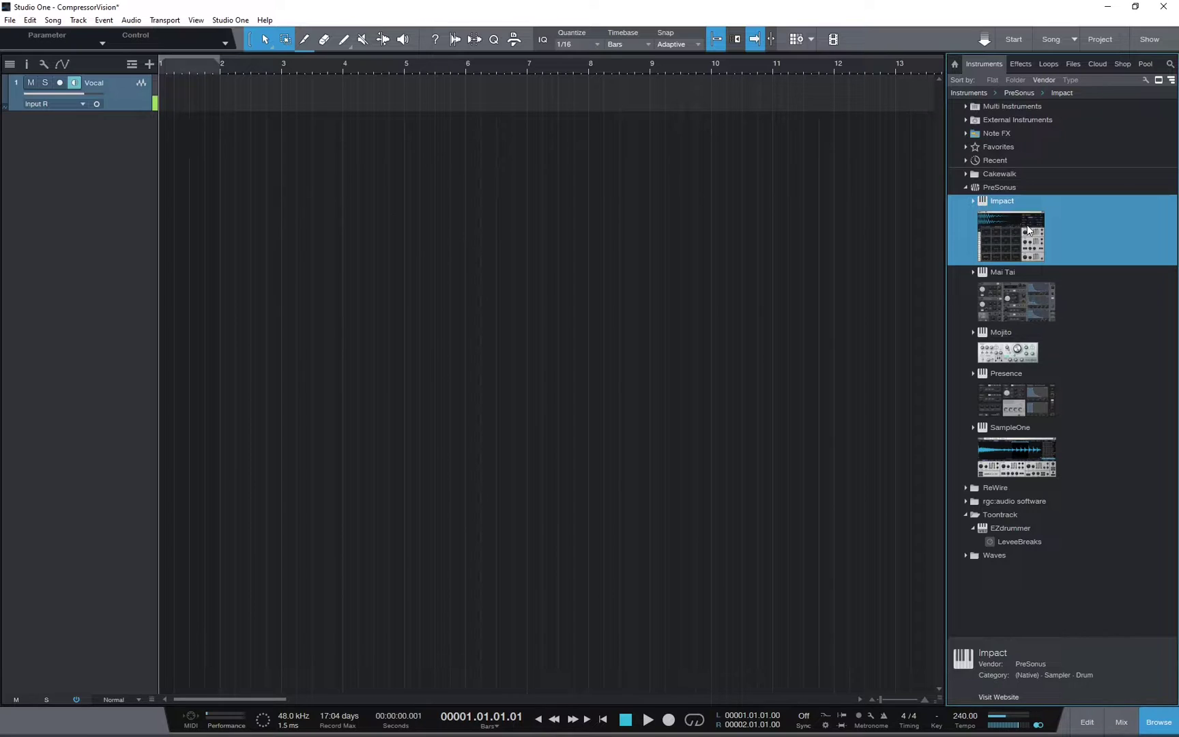
{"action": "left_click_drag", "start_coordinate": [1027, 224], "coordinate": [569, 206]}
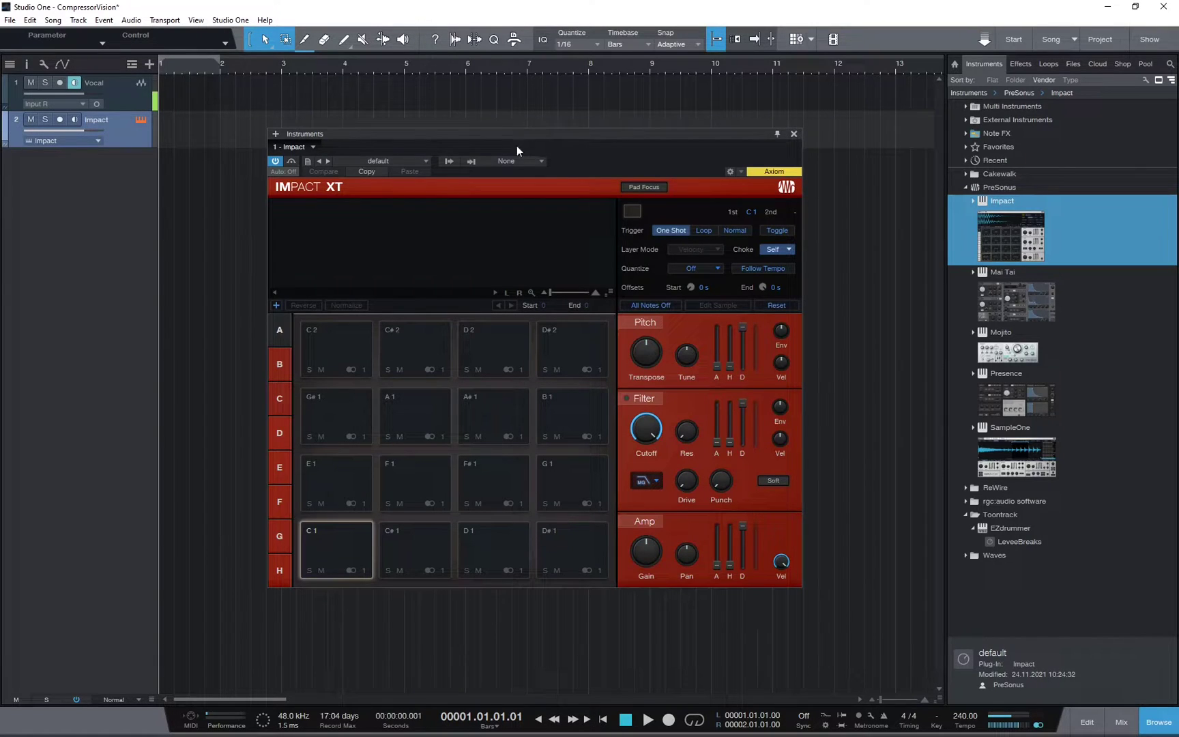
Load the 60s a GoGo preset in Impact XT, audition the Bass Drum pad and close the instrument window
{"action": "left_click", "coordinate": [421, 161]}
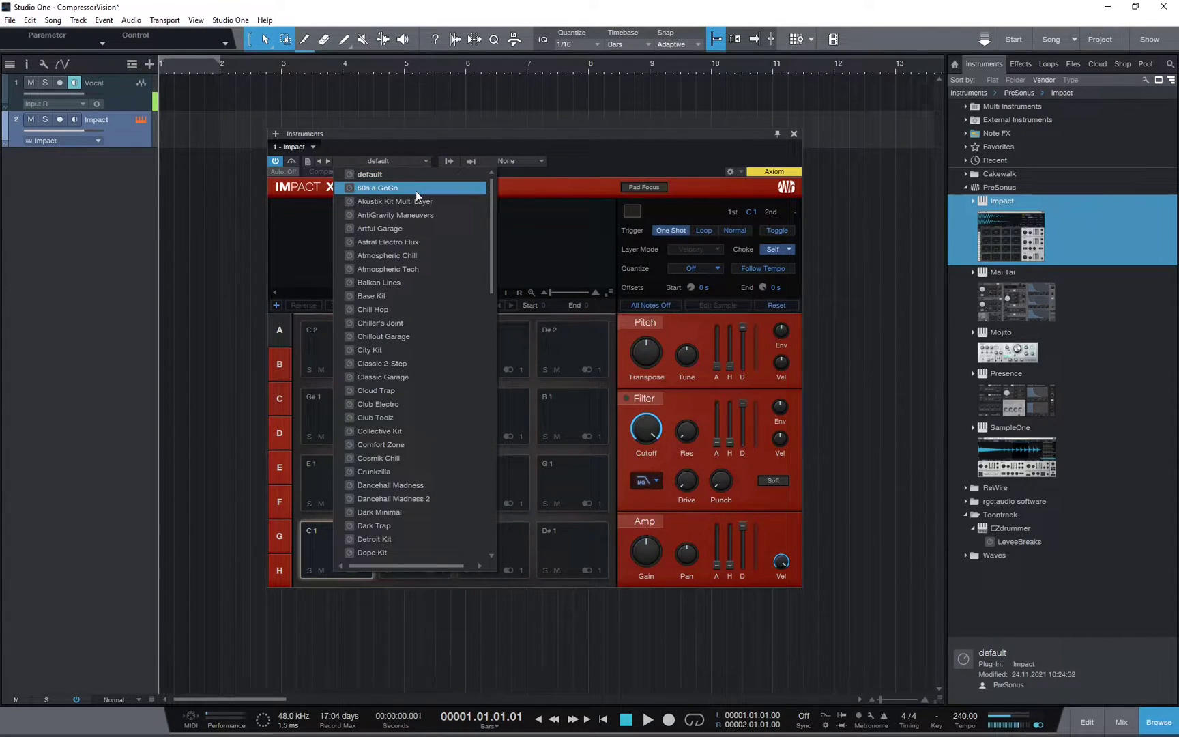
{"action": "left_click", "coordinate": [416, 188]}
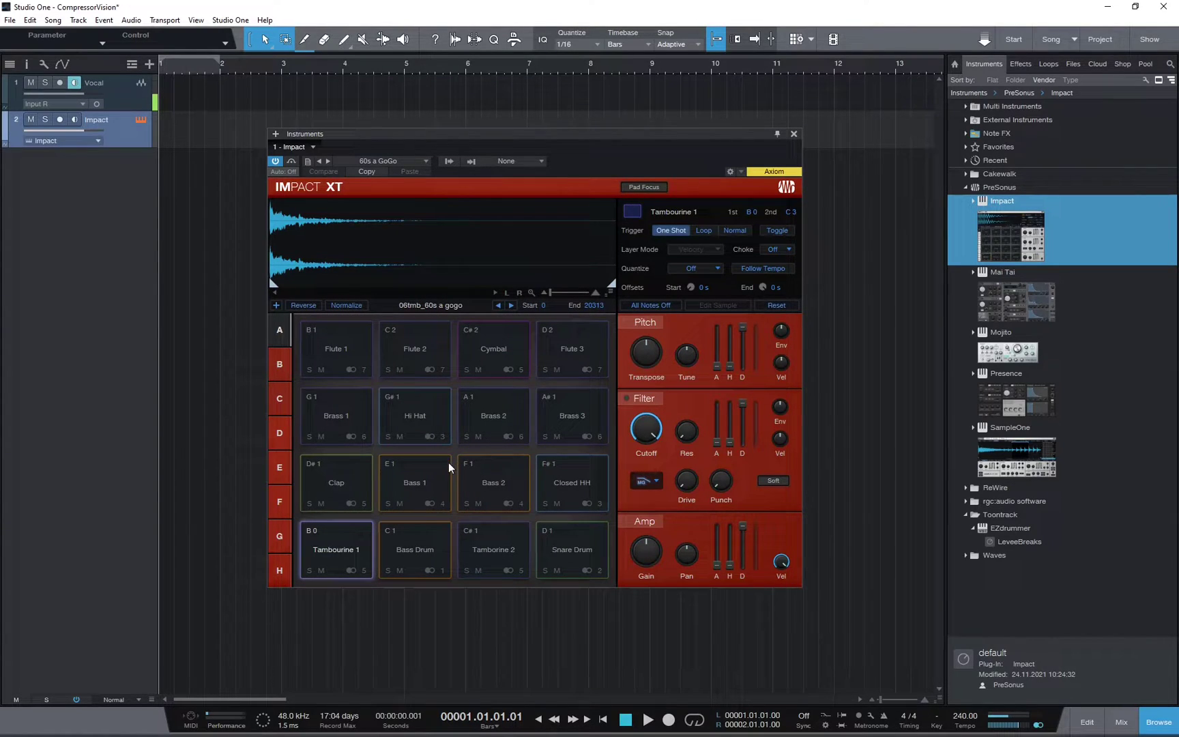
{"action": "left_click", "coordinate": [411, 553]}
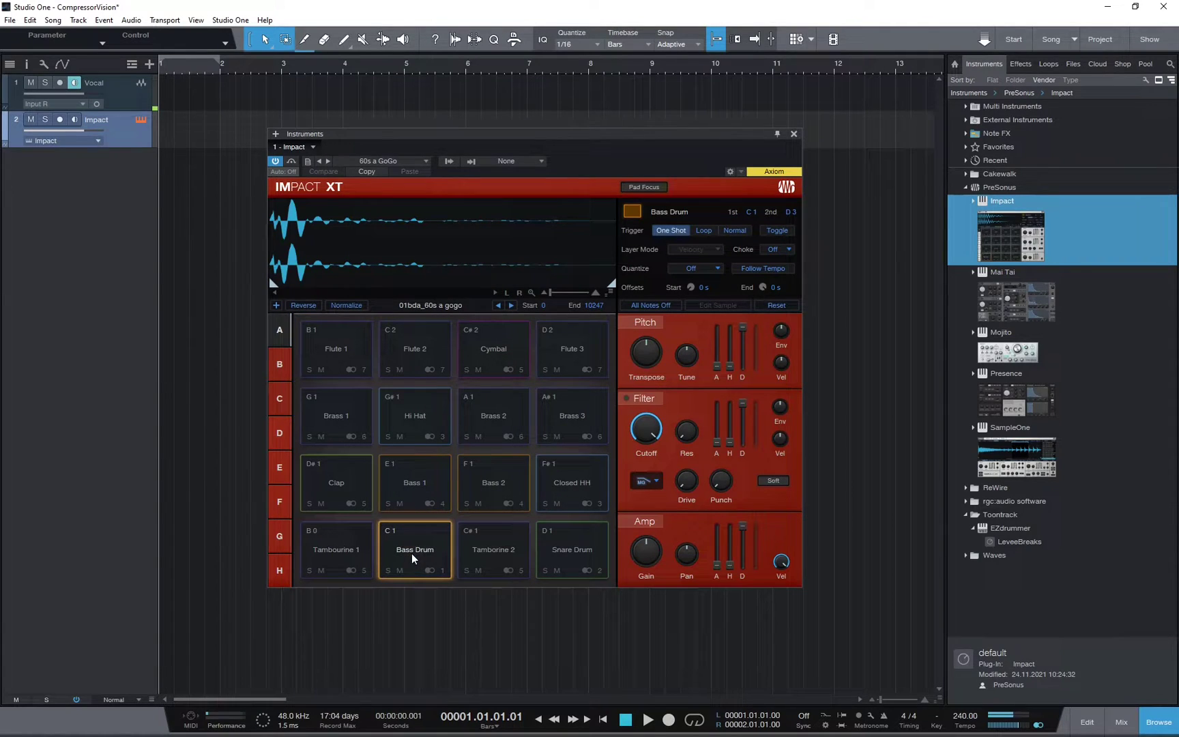
{"action": "left_click", "coordinate": [794, 133]}
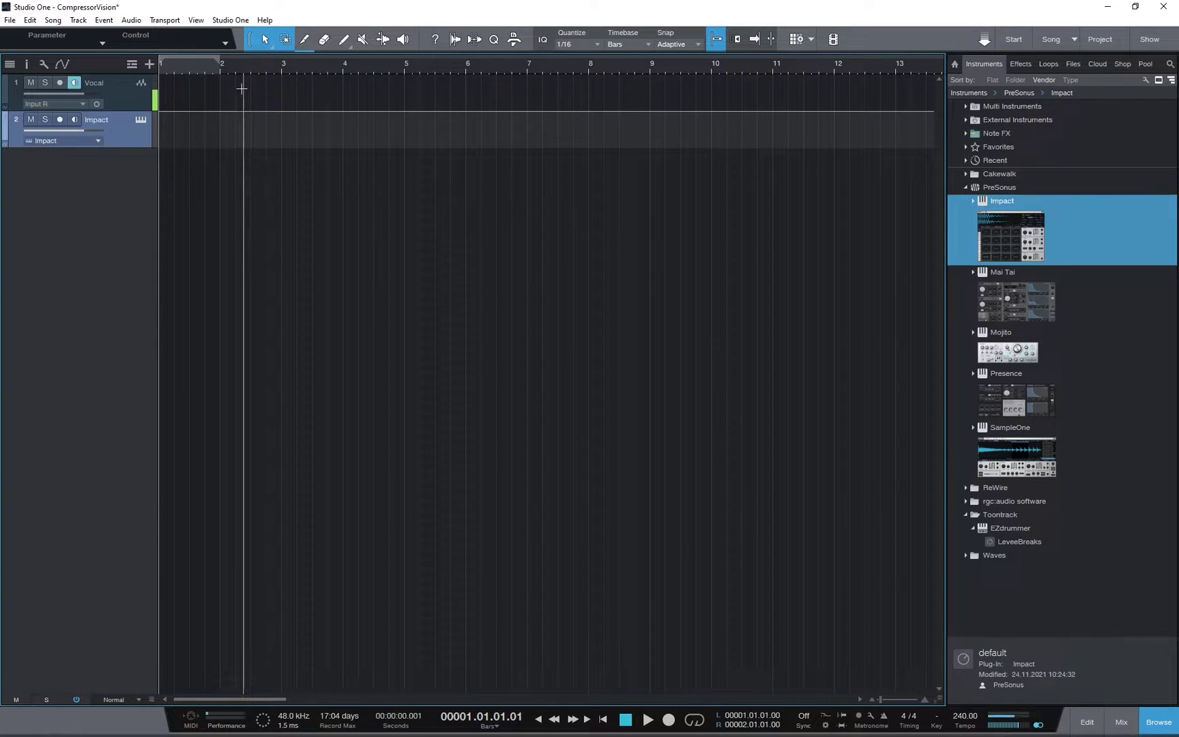
Set the loop range to bar 1, enable looping and briefly test the playback
{"action": "left_click_drag", "start_coordinate": [298, 58], "coordinate": [223, 59]}
{"action": "left_click", "coordinate": [223, 58]}
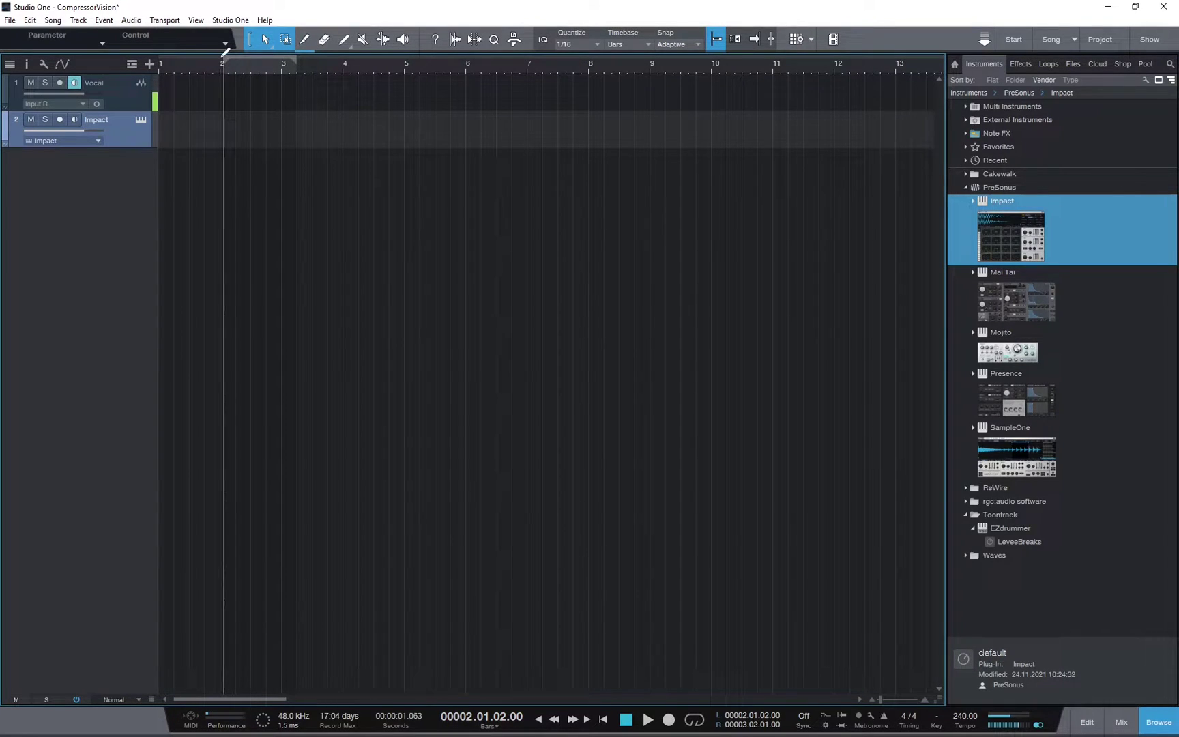
{"action": "left_click_drag", "start_coordinate": [225, 56], "coordinate": [147, 60]}
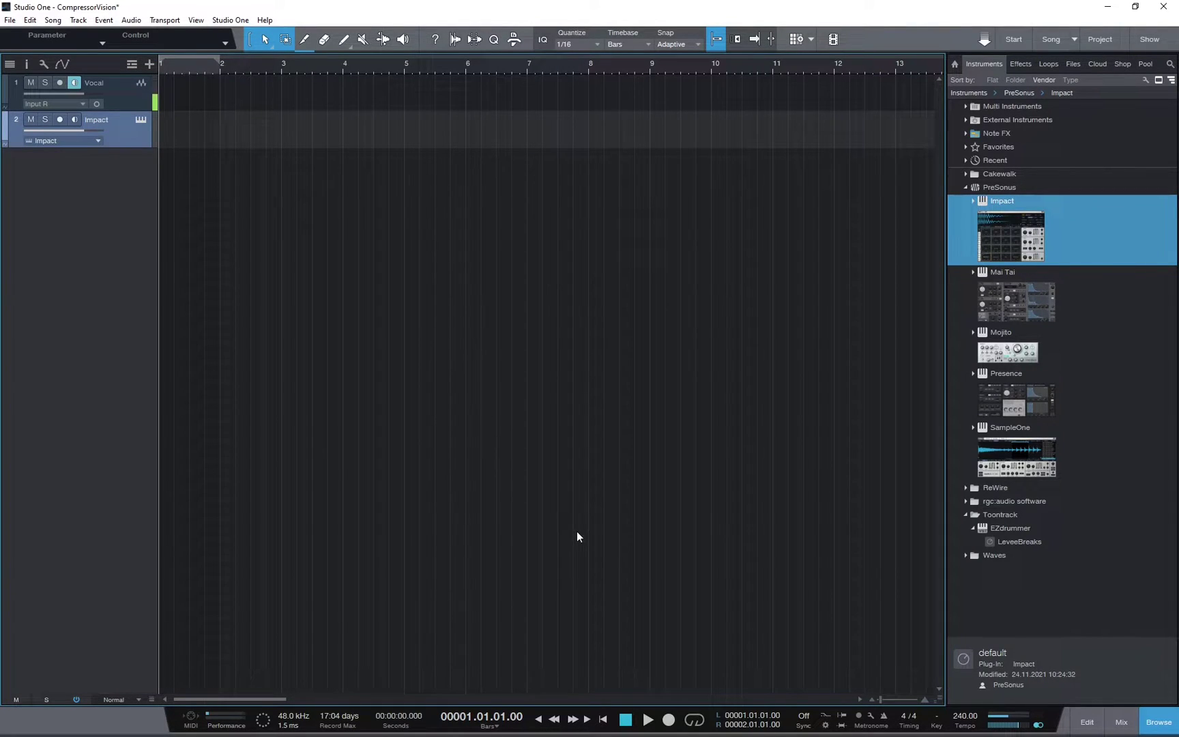
{"action": "left_click", "coordinate": [695, 720]}
{"action": "key", "text": "space"}
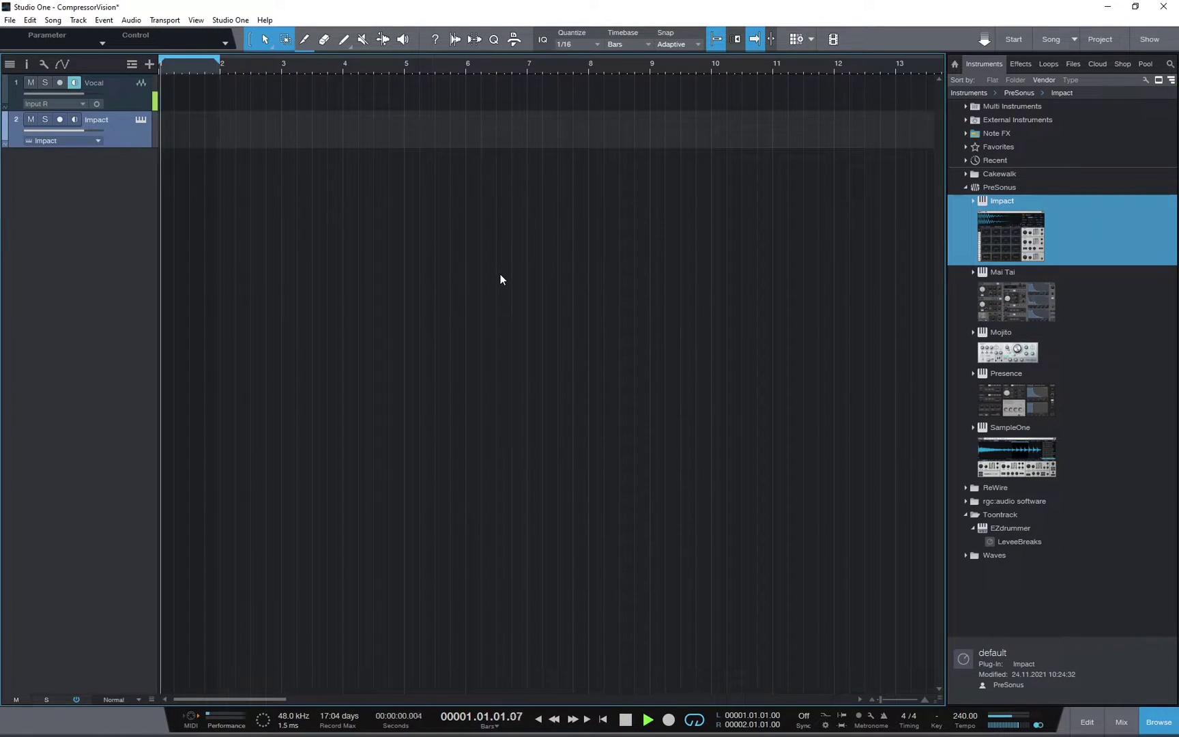
{"action": "key", "text": "space"}
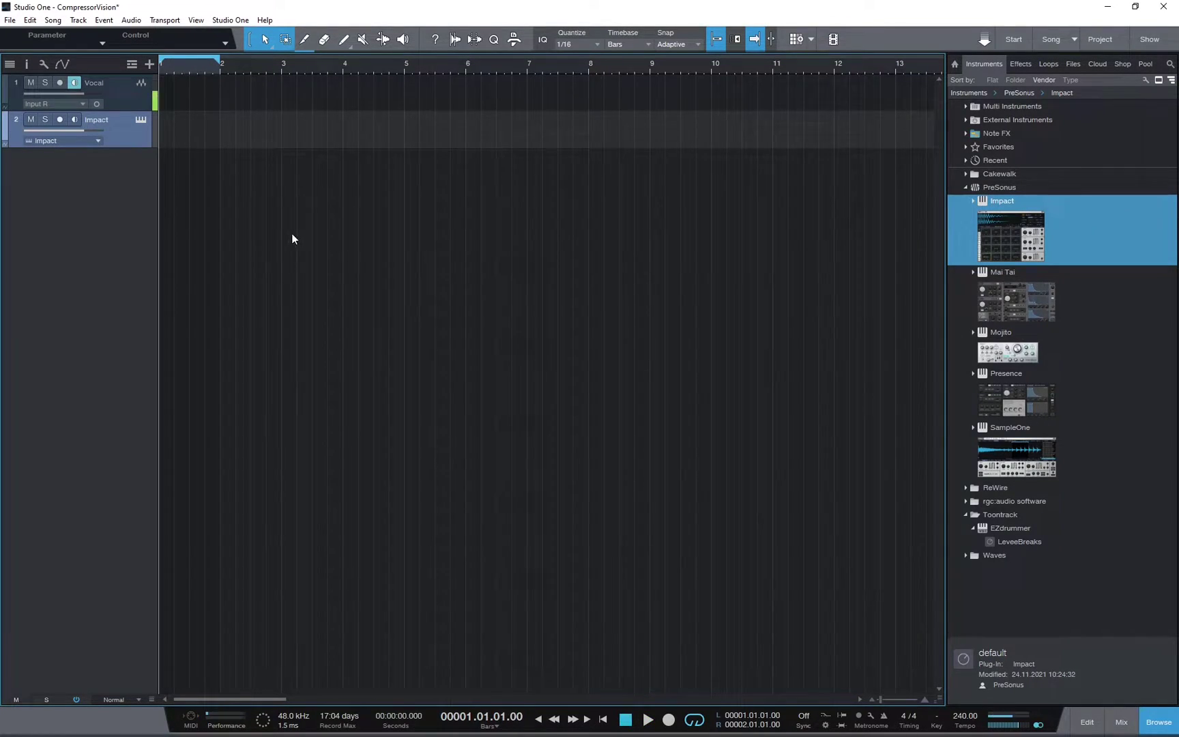
Open the note editor for the Impact track and draw an empty part spanning about bar 1
{"action": "left_click", "coordinate": [197, 21]}
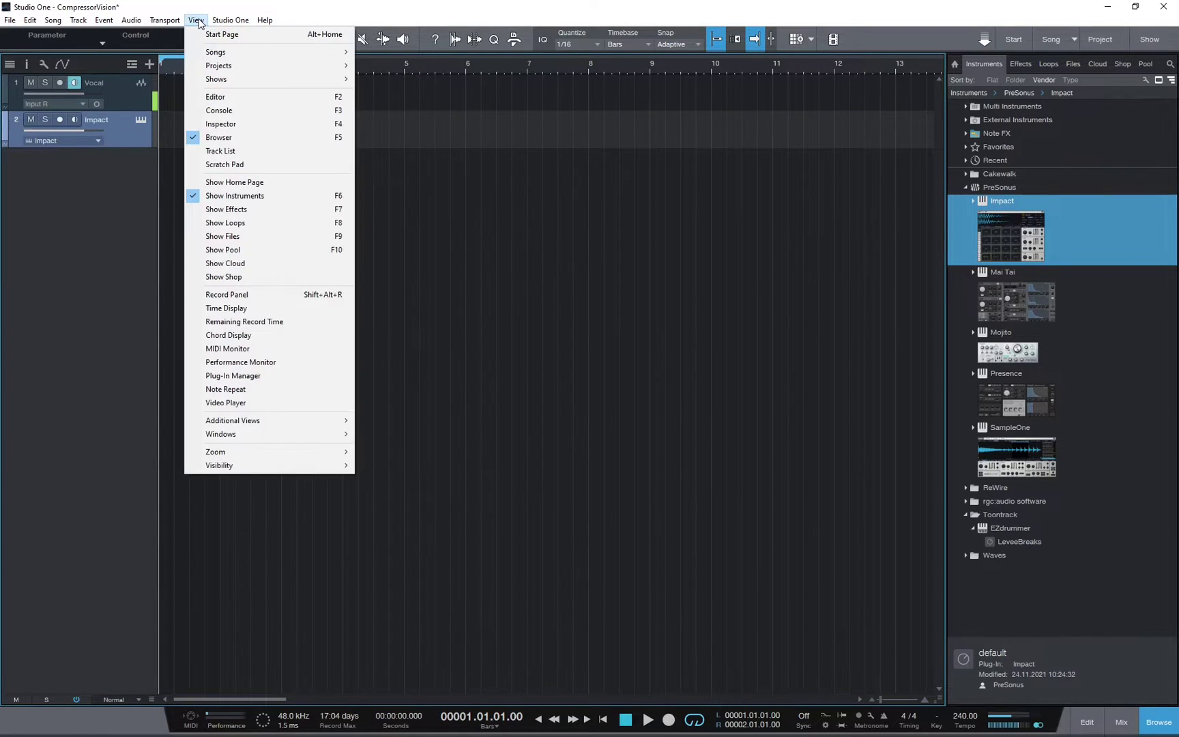
{"action": "left_click", "coordinate": [239, 106]}
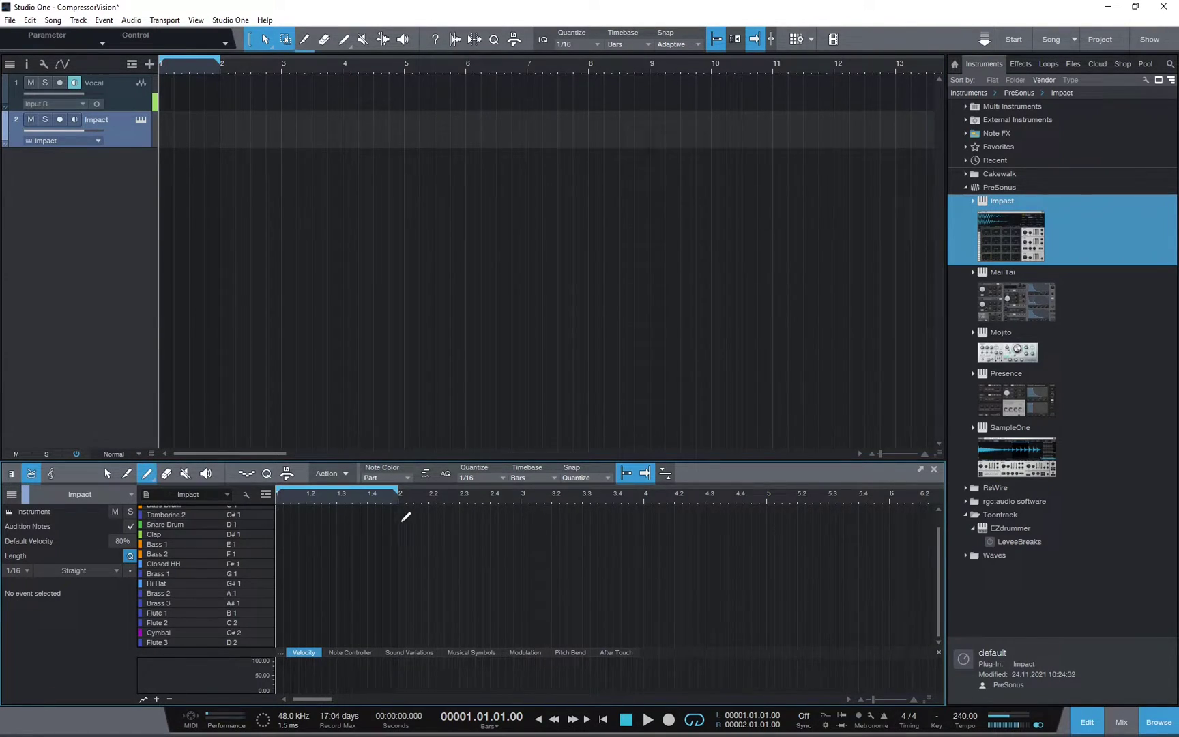
{"action": "left_click_drag", "start_coordinate": [382, 516], "coordinate": [254, 509]}
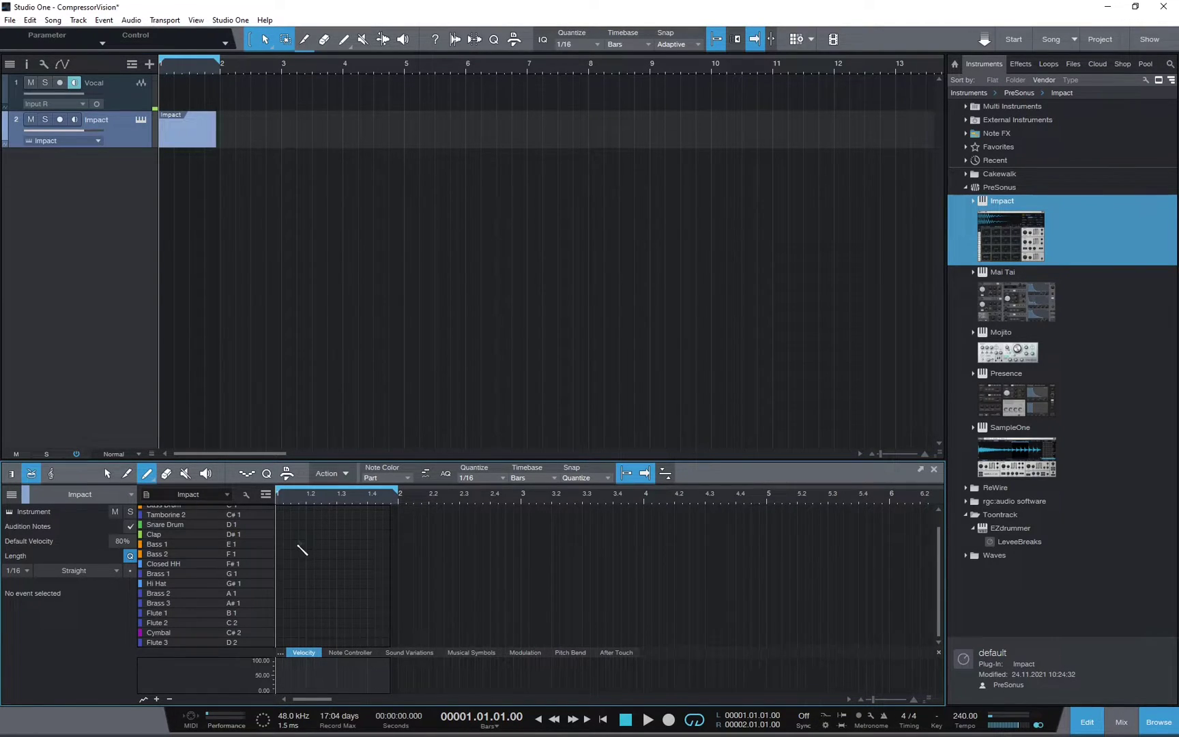
Add a Bass Drum (C 1) hit at the start of bar 1 and play the loop to check it
{"action": "scroll", "coordinate": [302, 547], "scroll_direction": "up", "scroll_amount": 2}
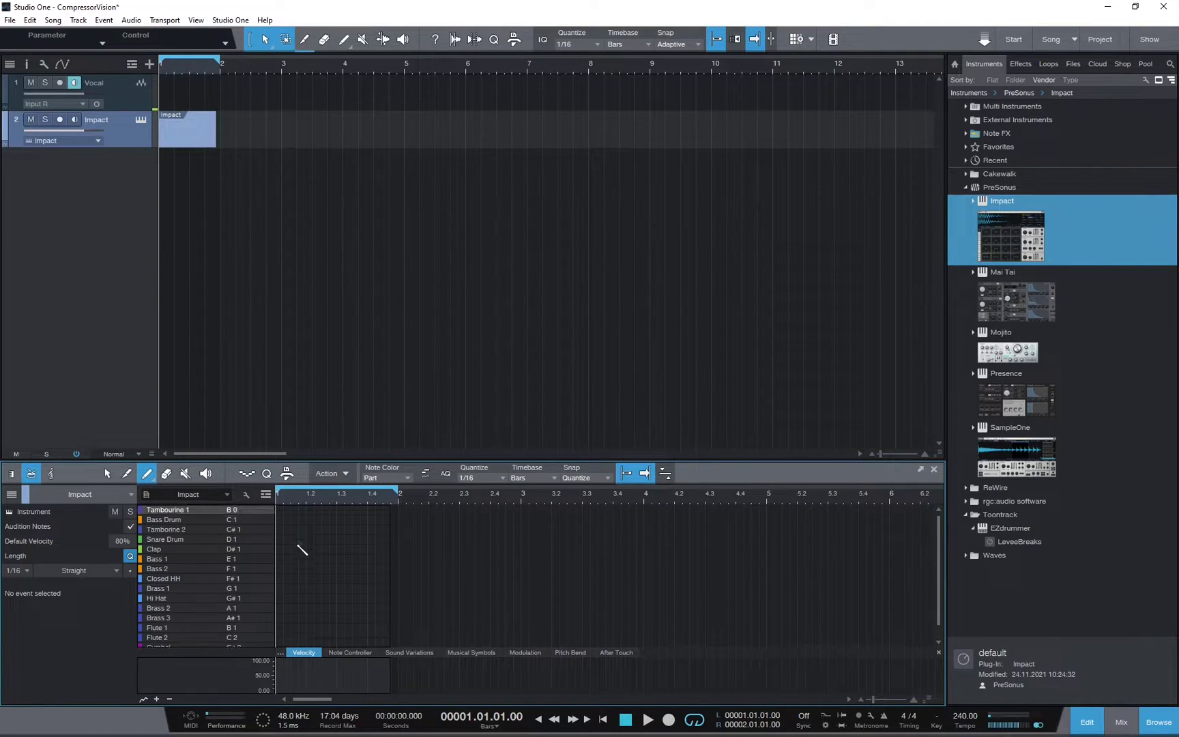
{"action": "left_click", "coordinate": [182, 520]}
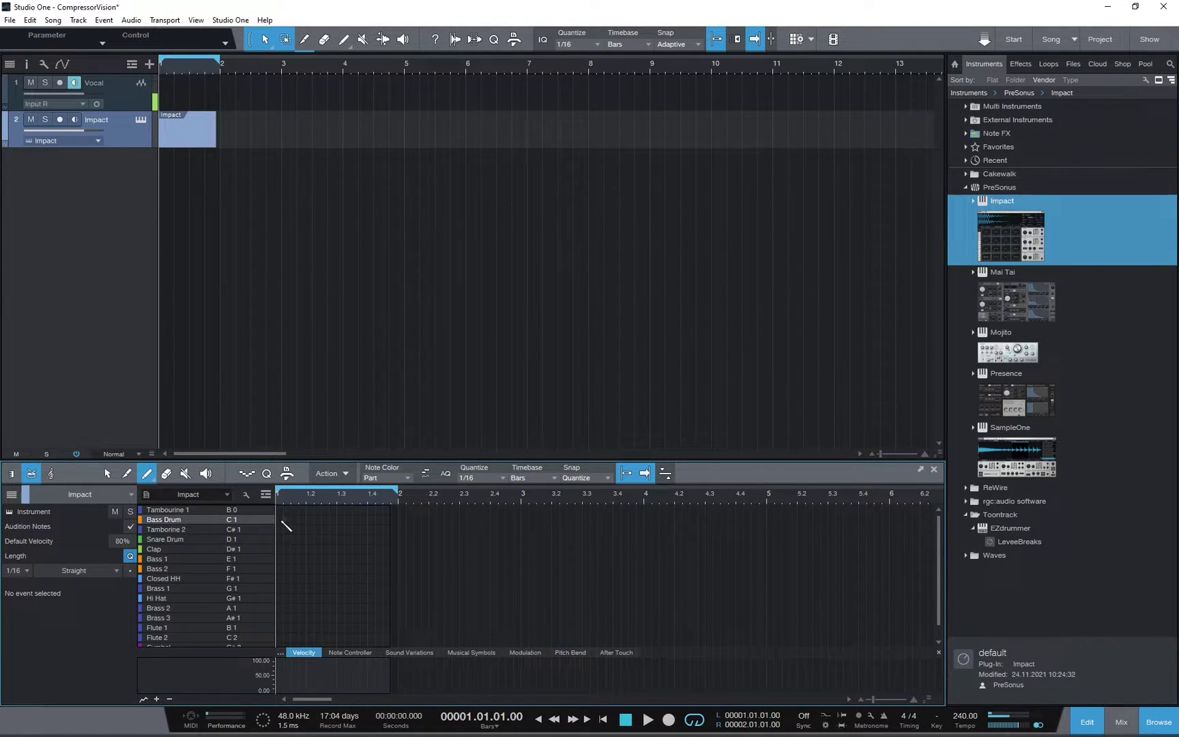
{"action": "left_click", "coordinate": [280, 520]}
{"action": "left_click", "coordinate": [650, 722]}
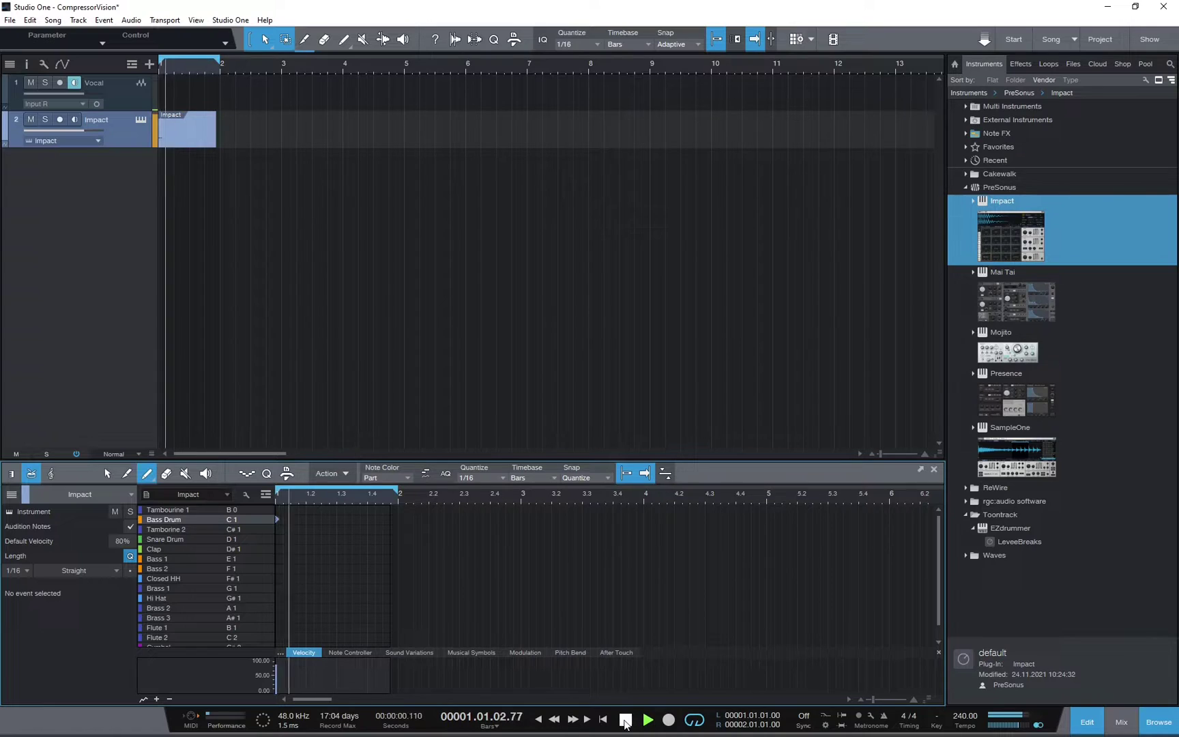
{"action": "left_click", "coordinate": [625, 721]}
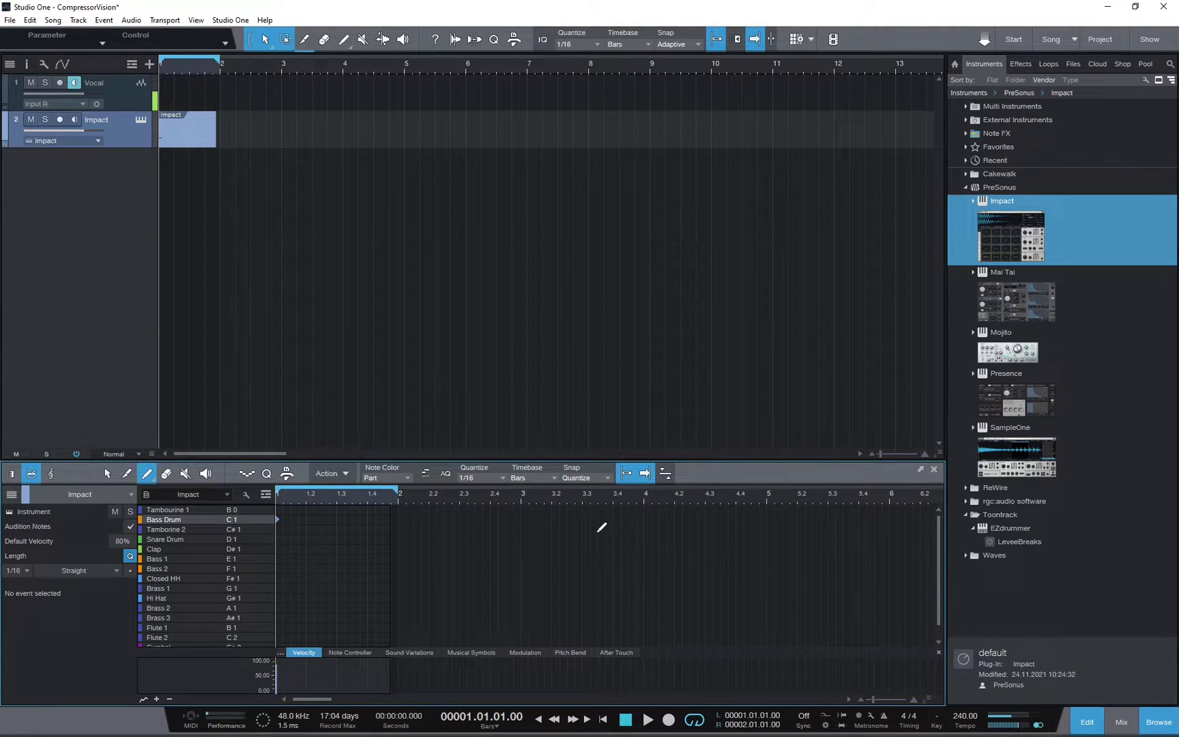
Show the mixing console and add a bus for all seven Impact channels, St 1 to St 7
{"action": "left_click", "coordinate": [196, 20]}
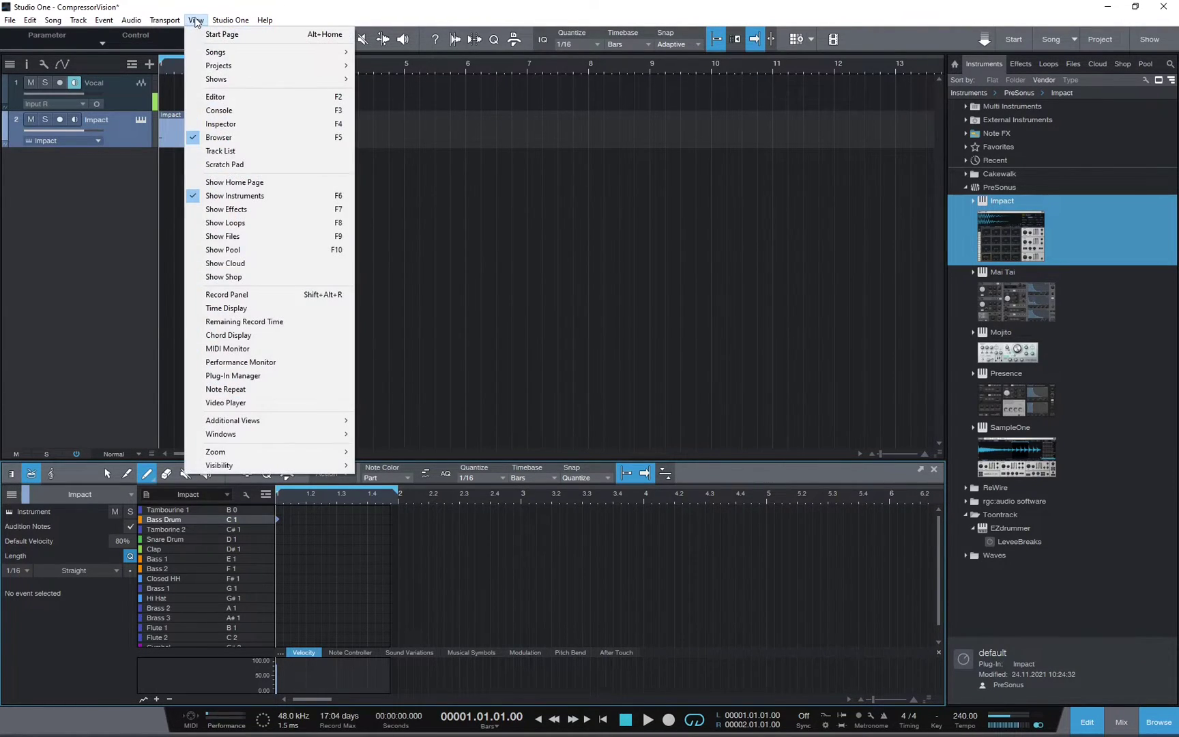
{"action": "left_click", "coordinate": [275, 110]}
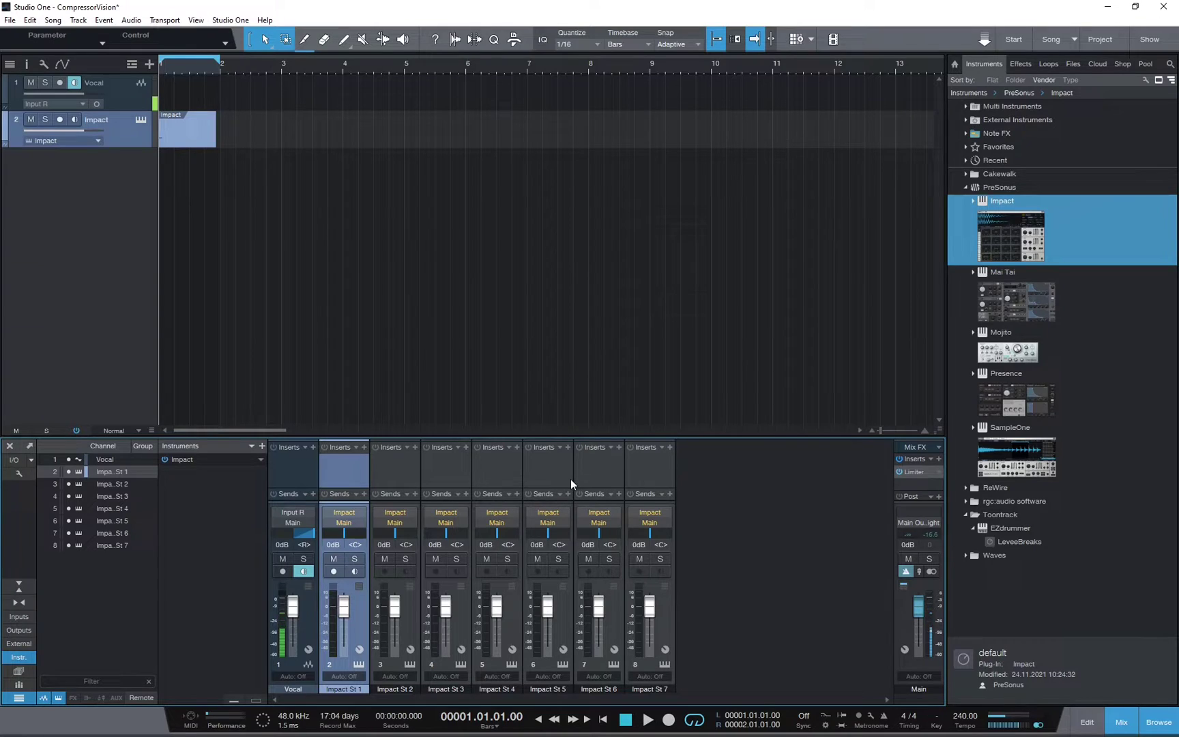
{"action": "left_click", "coordinate": [655, 478], "text": "shift"}
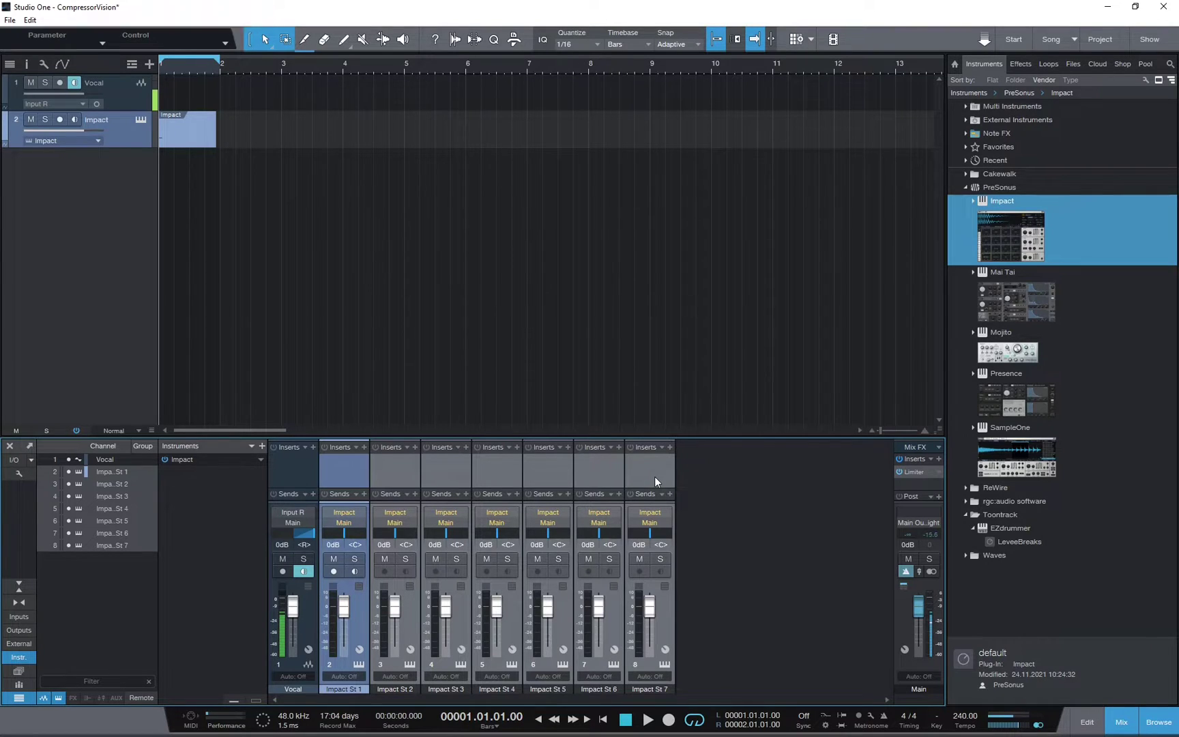
{"action": "right_click", "coordinate": [654, 476]}
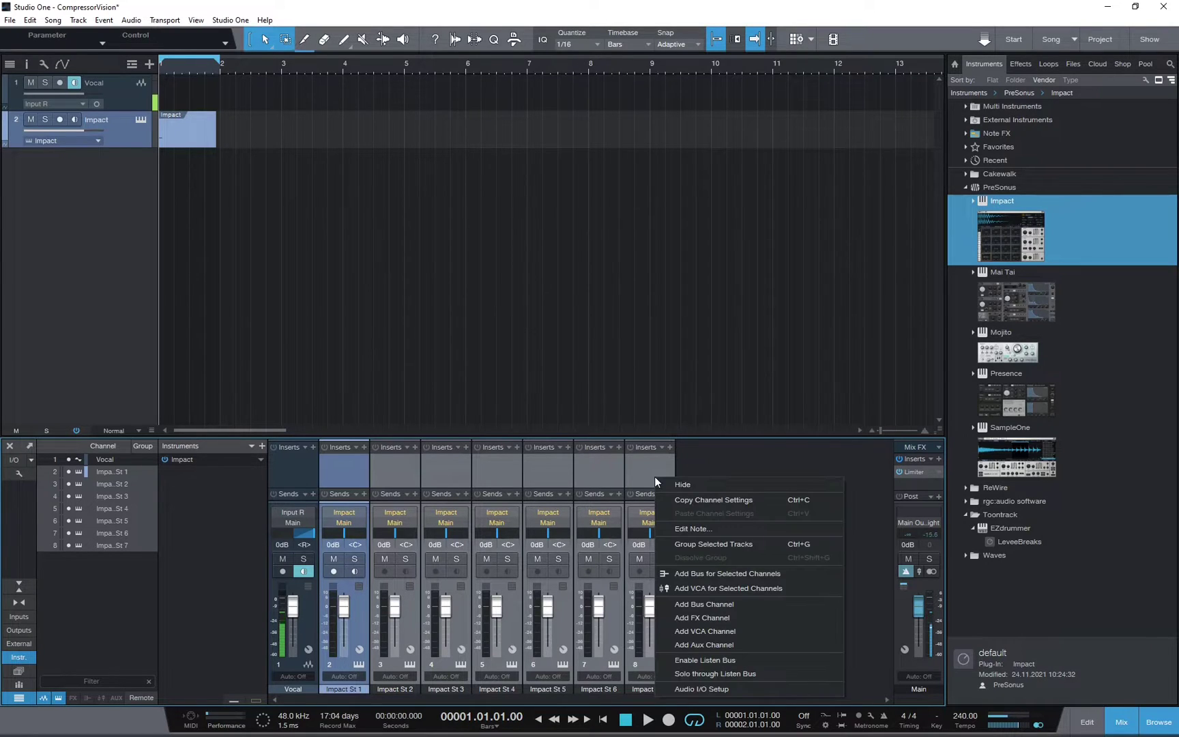
{"action": "left_click", "coordinate": [743, 575]}
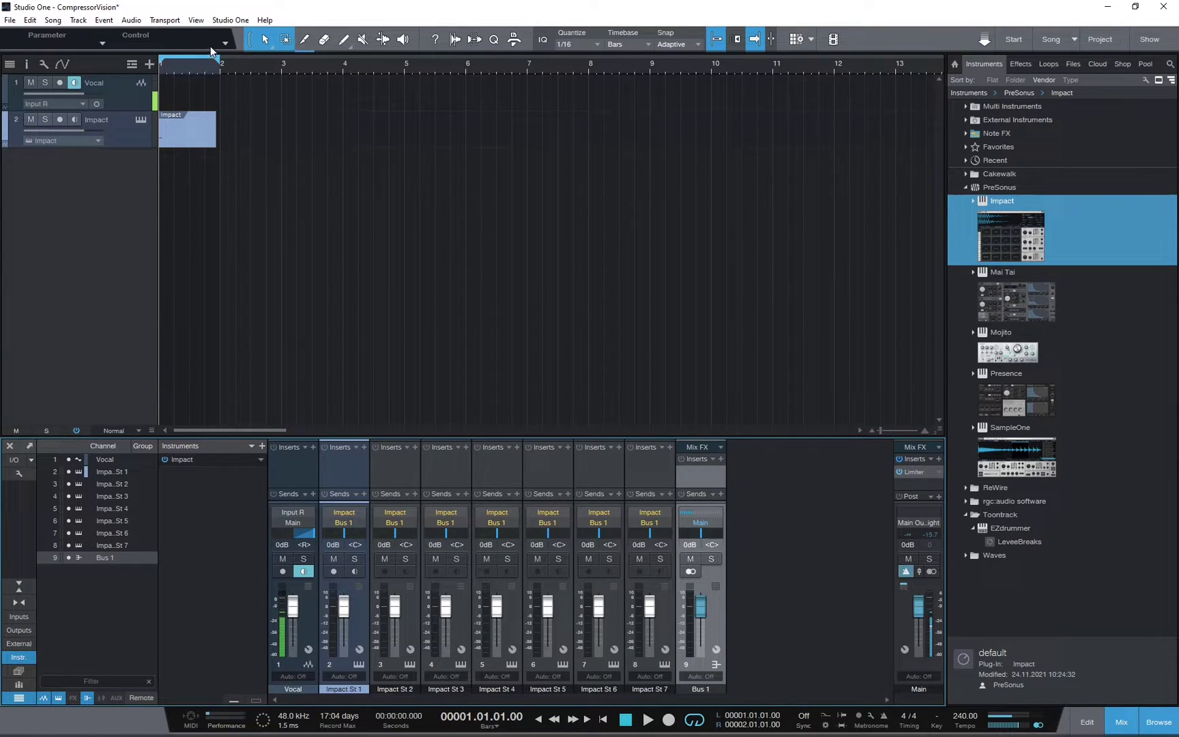
Show the effects browser and insert the PreSonus Compressor on Bus 1
{"action": "left_click", "coordinate": [196, 21]}
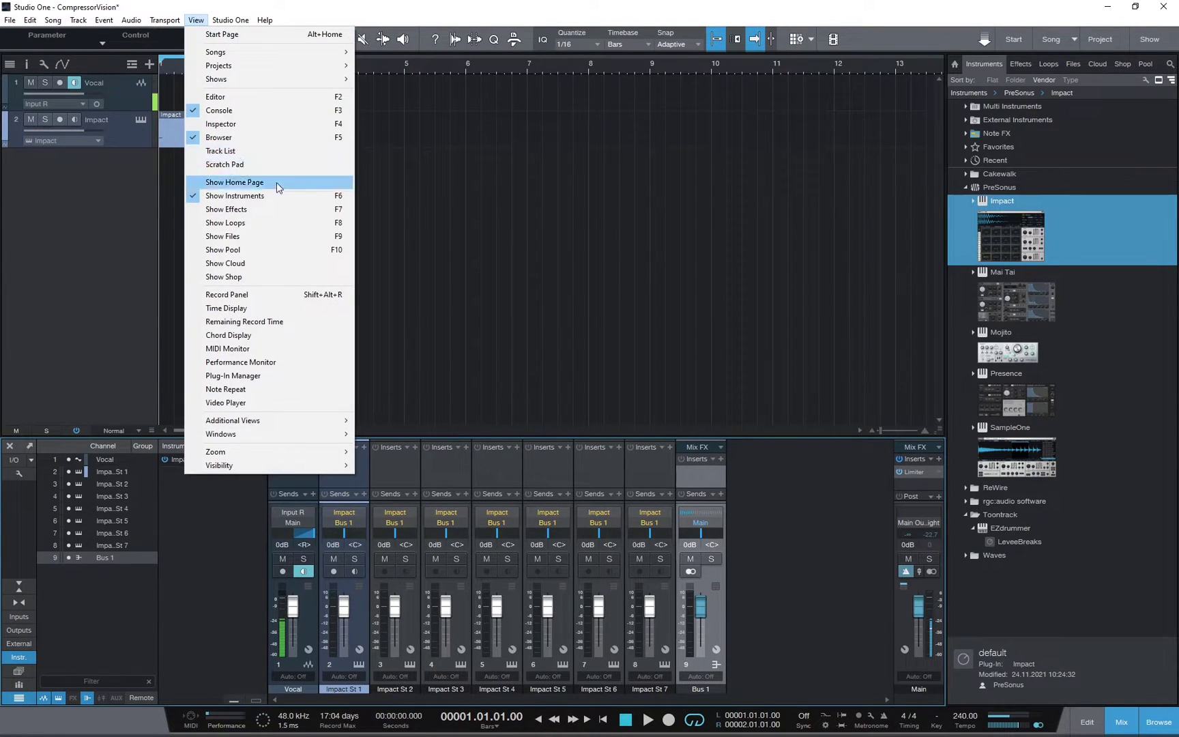
{"action": "left_click", "coordinate": [282, 209]}
{"action": "scroll", "coordinate": [1041, 286], "scroll_direction": "up", "scroll_amount": 5}
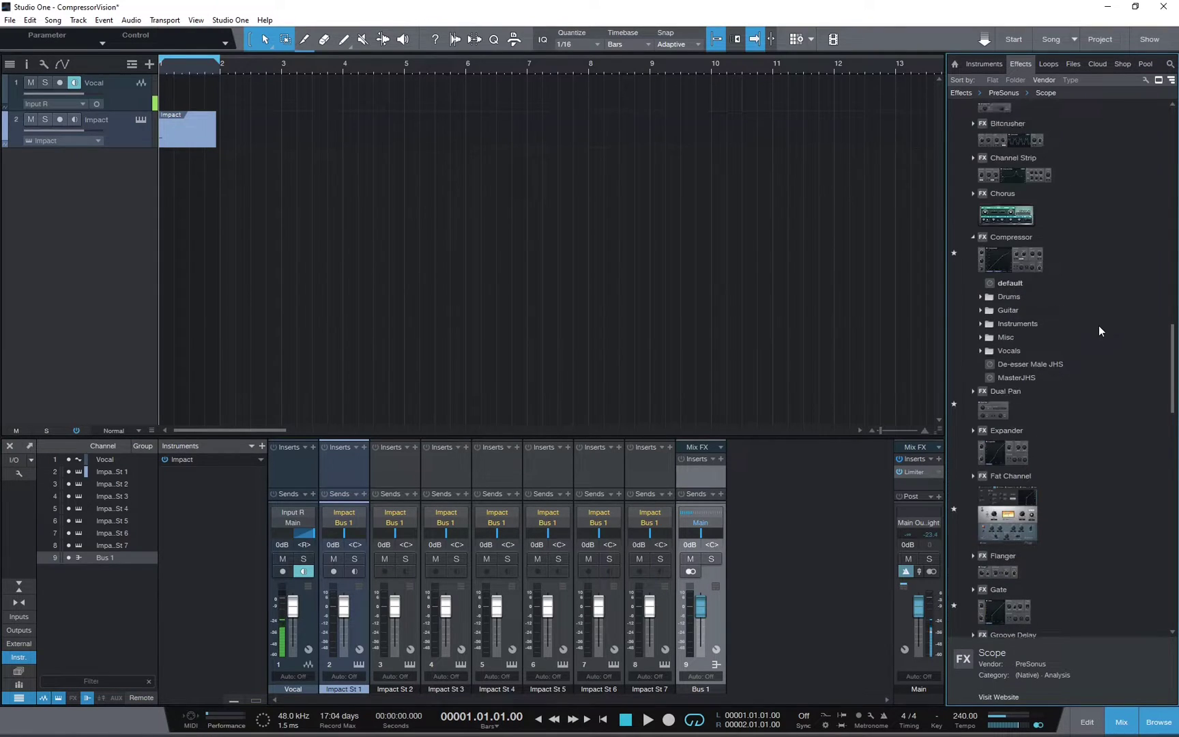
{"action": "left_click_drag", "start_coordinate": [1000, 257], "coordinate": [694, 475]}
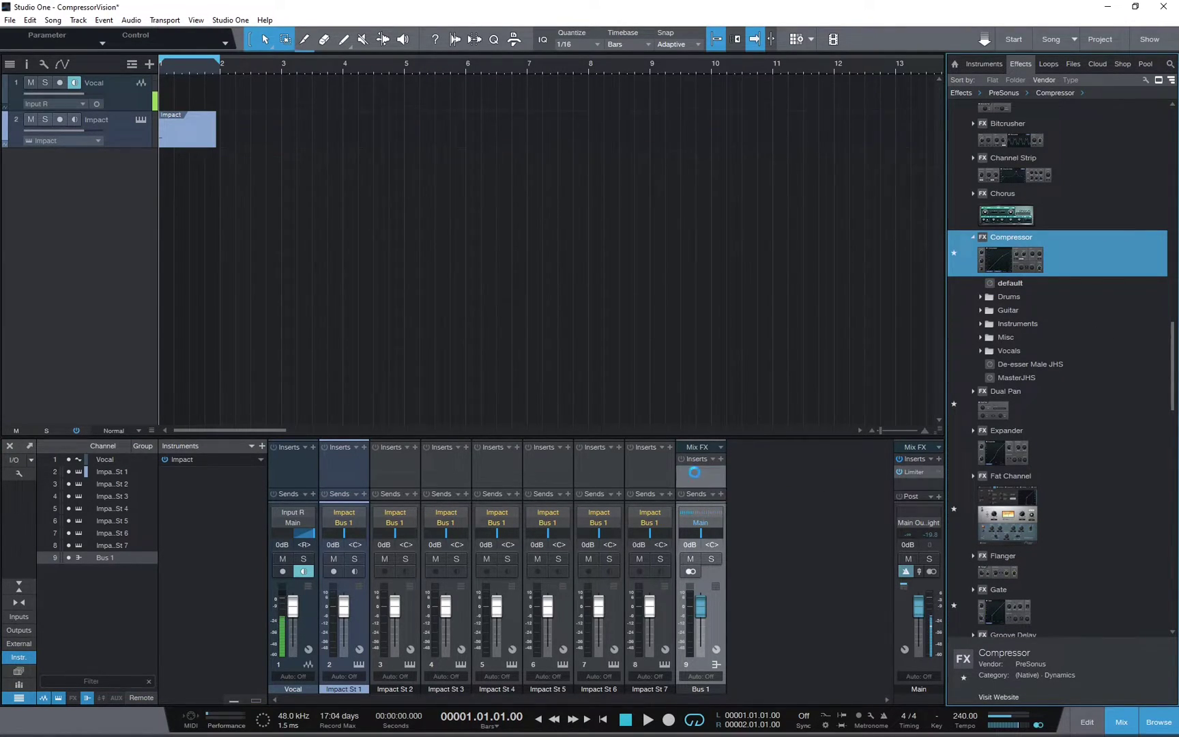
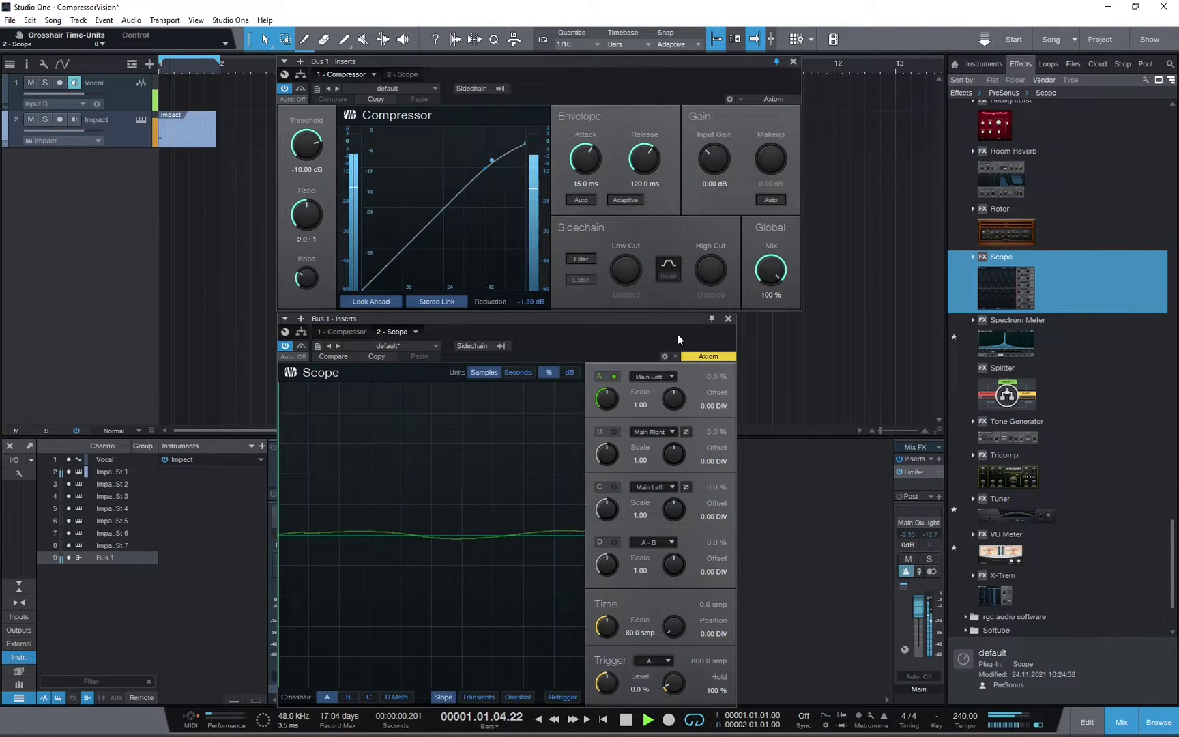
Set the Scope's units to Seconds, its time scale to 30 ms and its time position to 1.00 DIV
{"action": "left_click", "coordinate": [522, 372]}
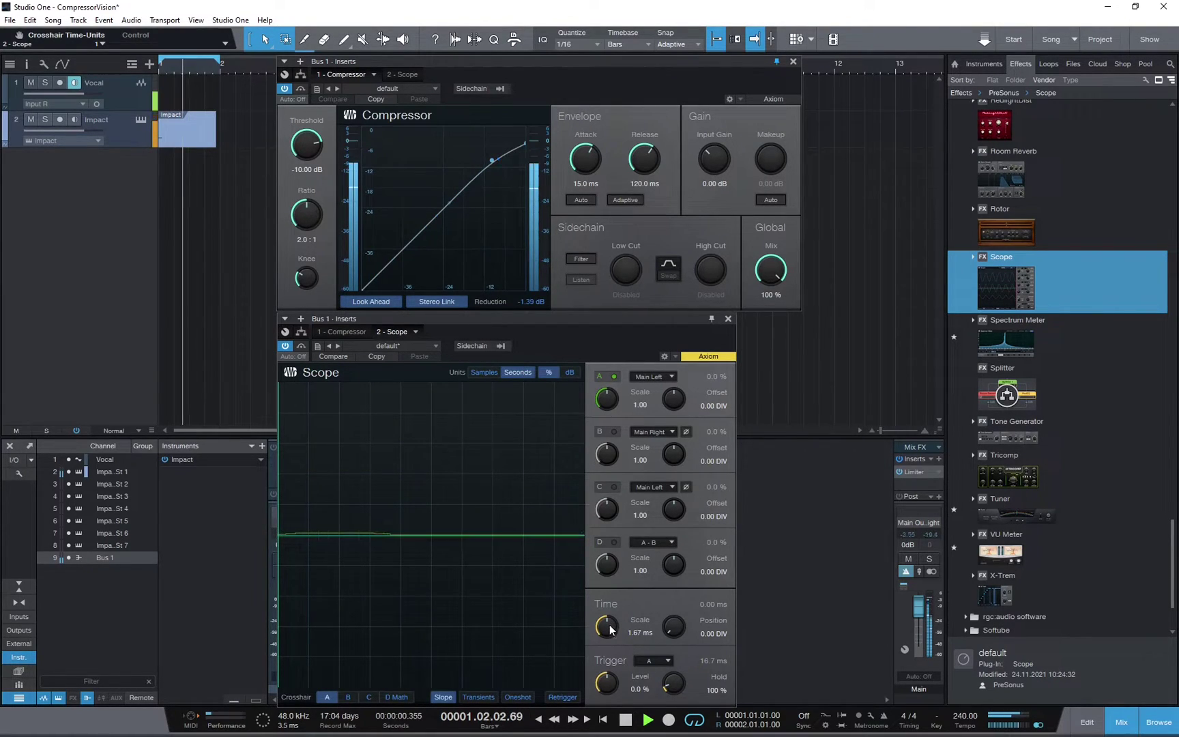
{"action": "scroll", "coordinate": [611, 629], "scroll_direction": "up", "scroll_amount": 3}
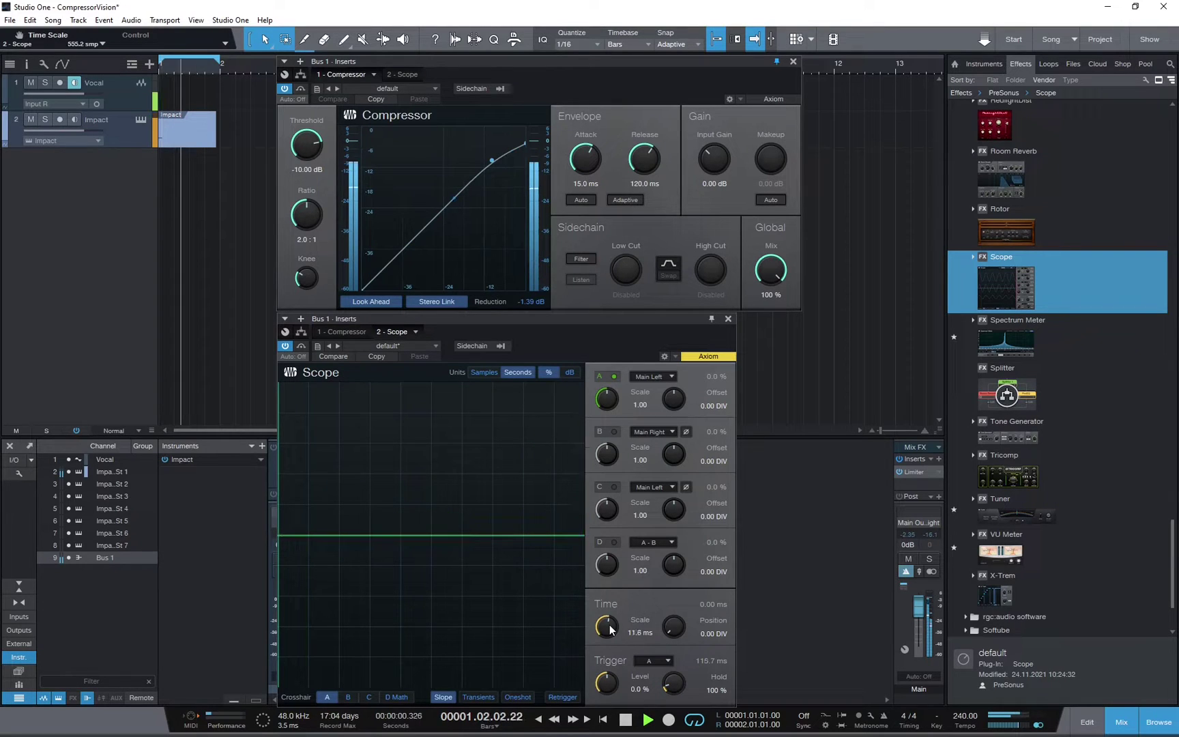
{"action": "scroll", "coordinate": [611, 629], "scroll_direction": "up", "scroll_amount": 2}
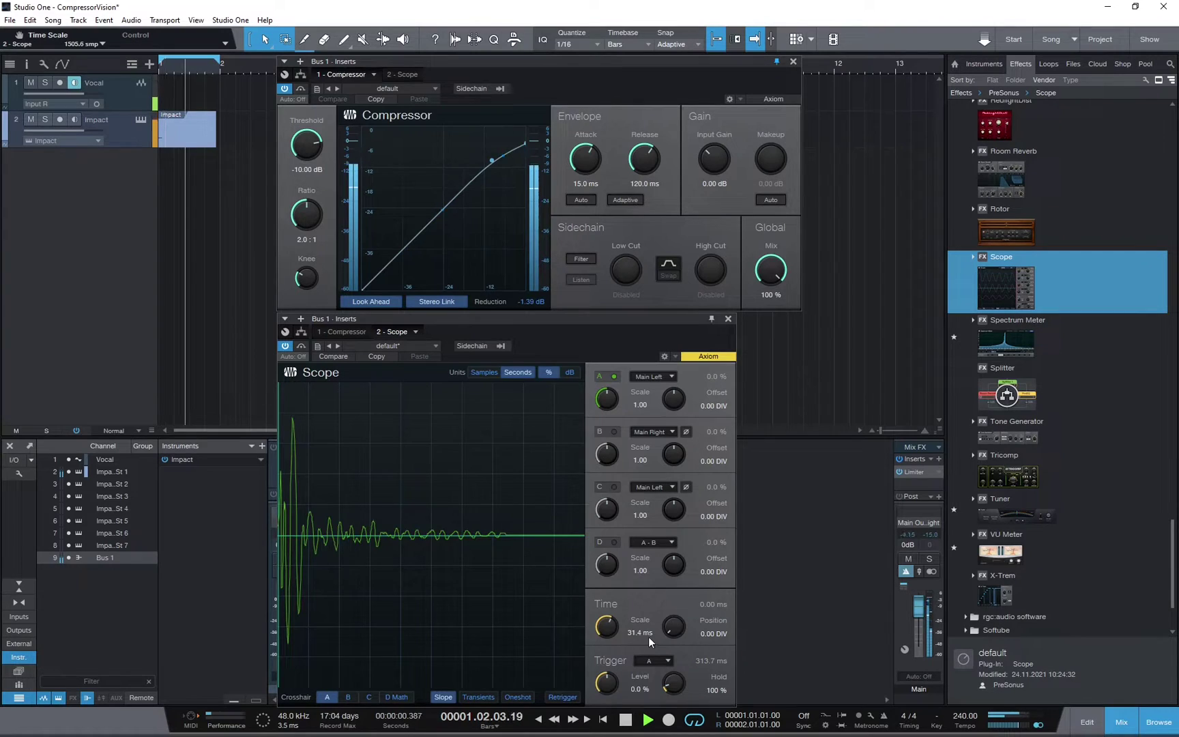
{"action": "type", "text": "3"}
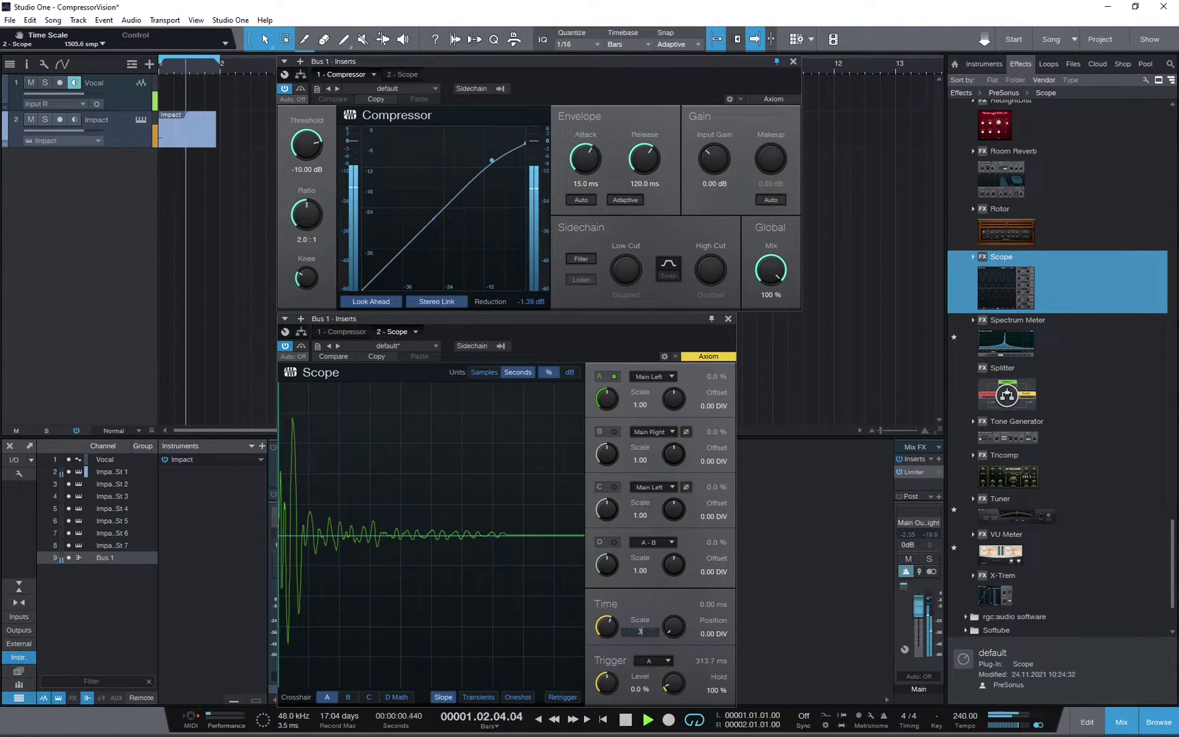
{"action": "type", "text": "0"}
{"action": "key", "text": "Return"}
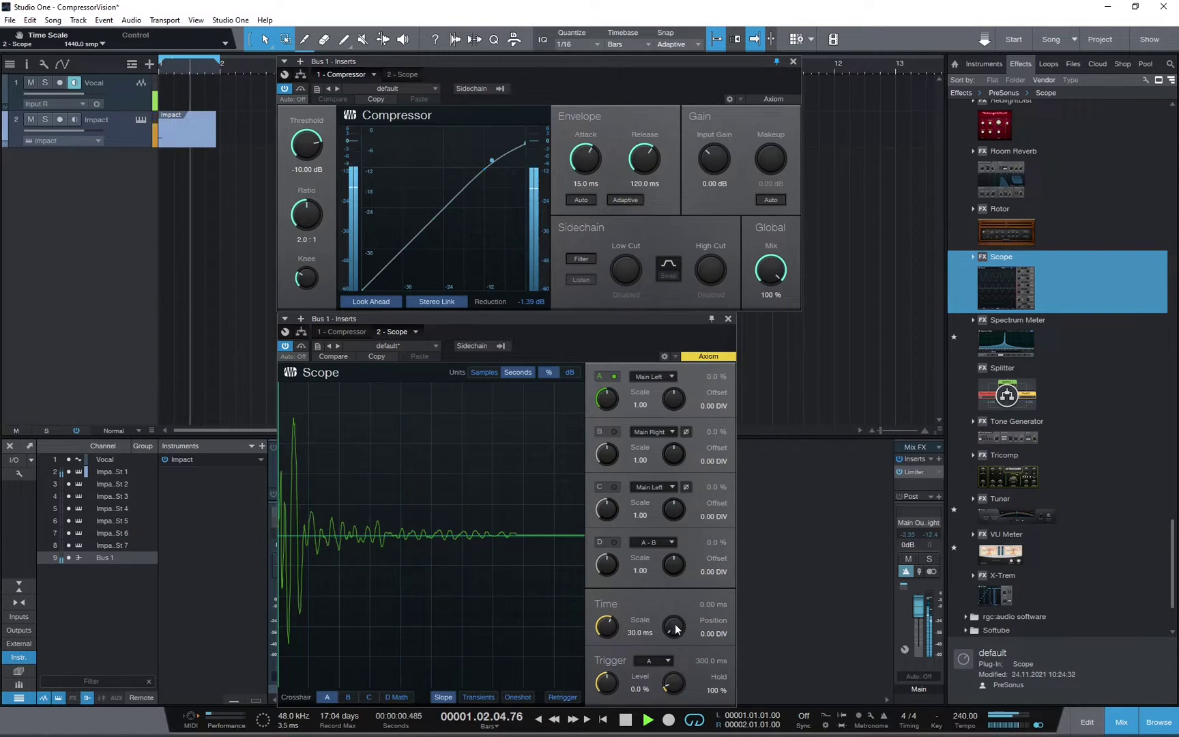
{"action": "scroll", "coordinate": [675, 628], "scroll_direction": "up", "scroll_amount": 5}
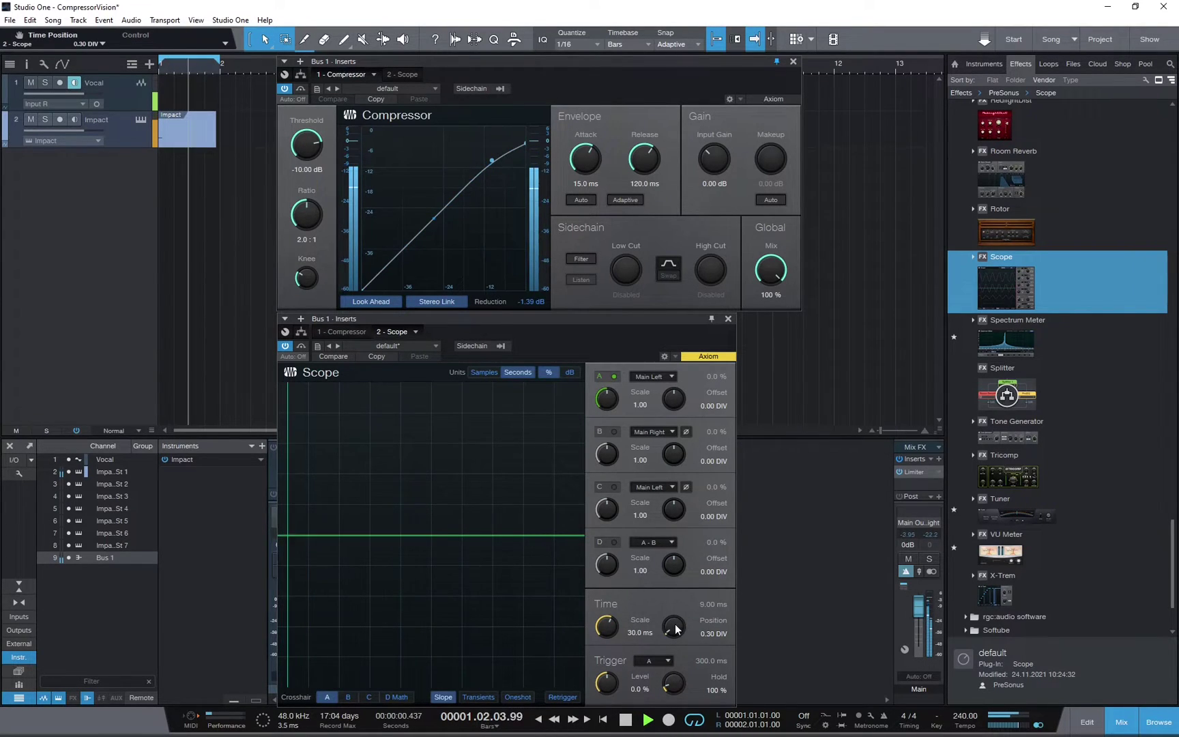
{"action": "scroll", "coordinate": [675, 629], "scroll_direction": "up", "scroll_amount": 5}
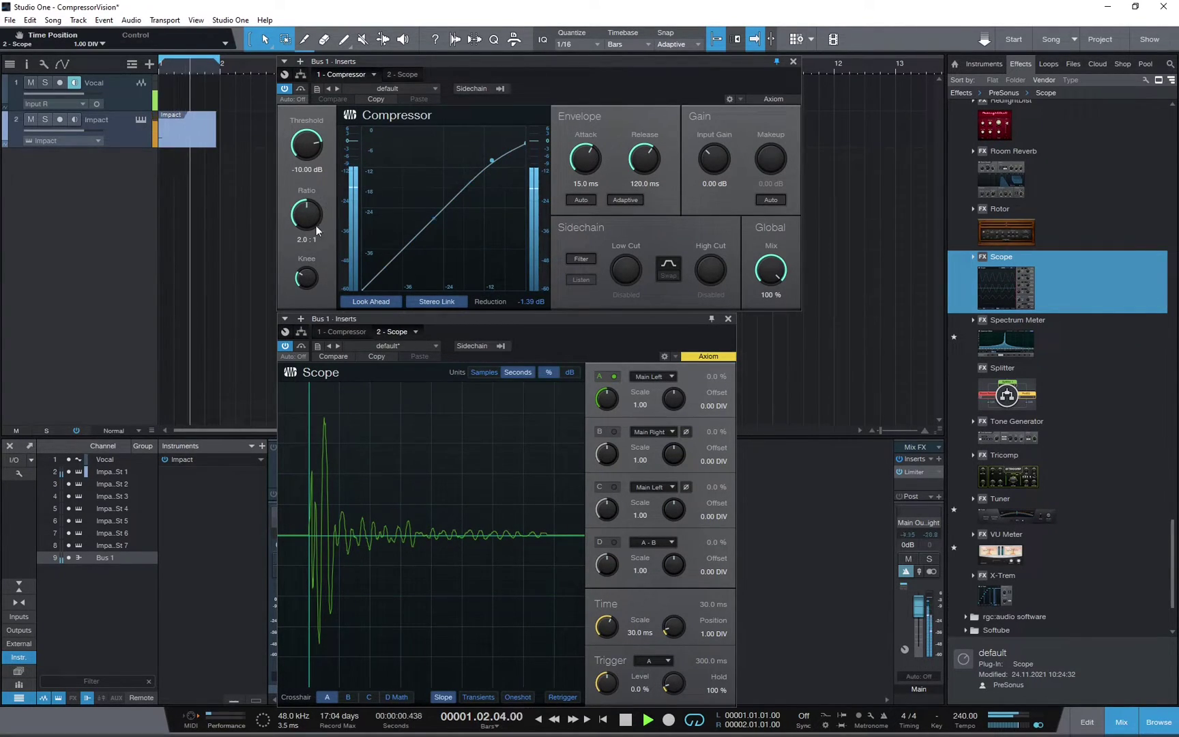
Set the Compressor's ratio to 20:1, its knee to 0.10 dB and its attack to about 1.01 ms
{"action": "left_click_drag", "start_coordinate": [313, 218], "coordinate": [313, 170]}
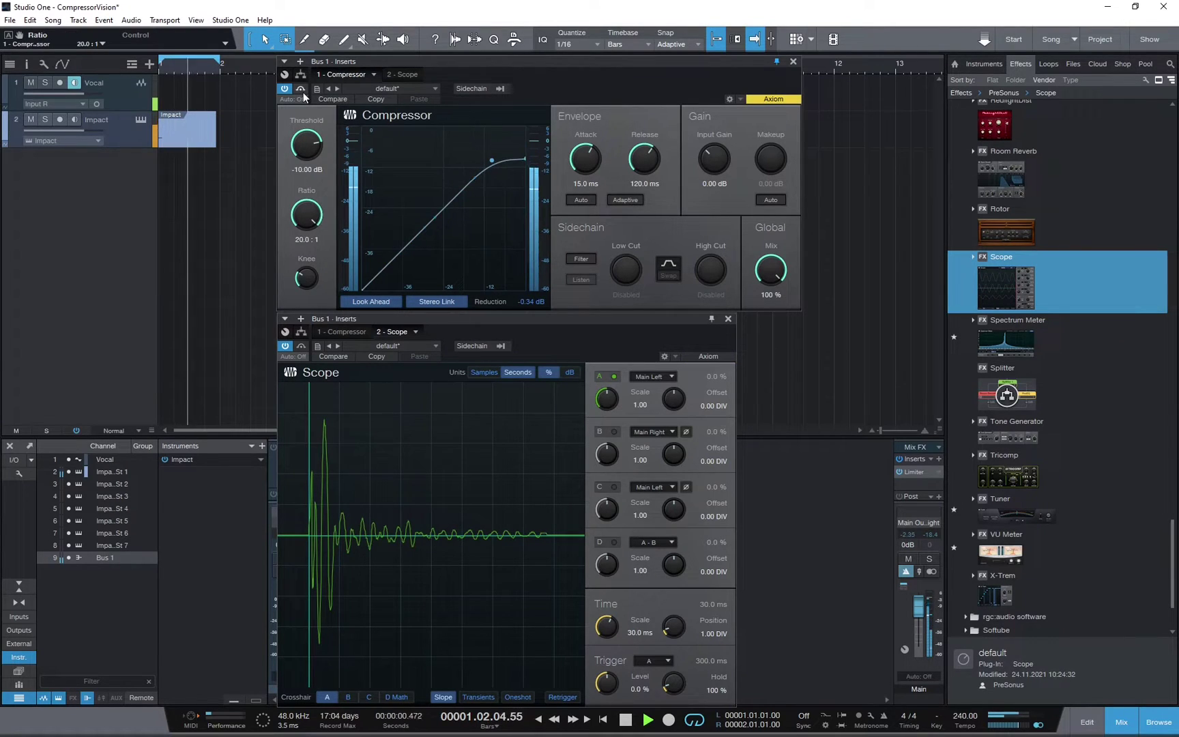
{"action": "left_click_drag", "start_coordinate": [302, 277], "coordinate": [302, 300]}
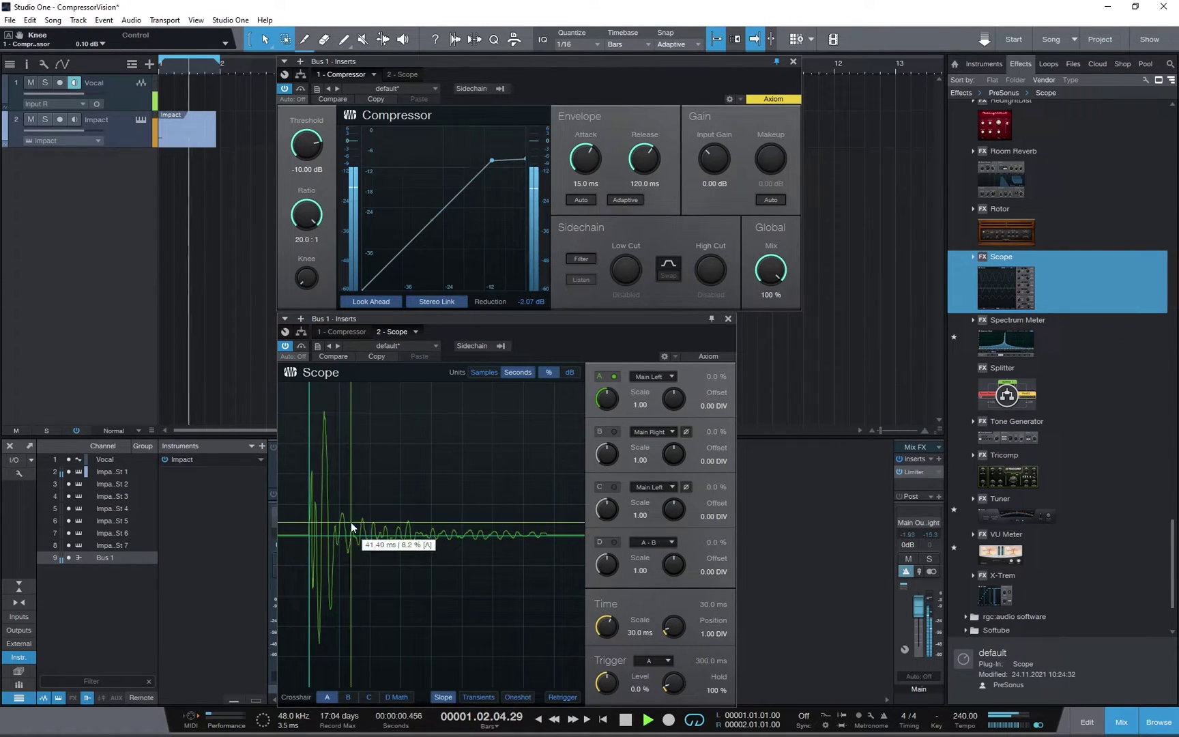
{"action": "left_click_drag", "start_coordinate": [585, 159], "coordinate": [585, 201]}
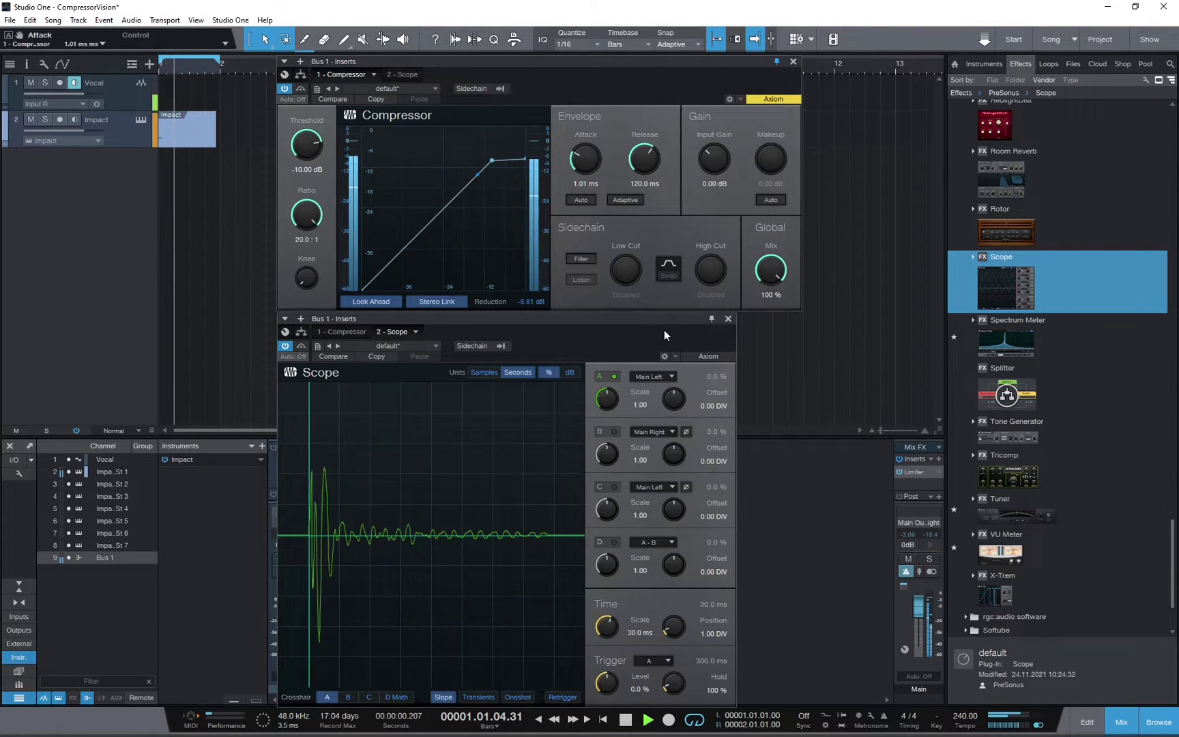
Try Compressor release times of 6.68 ms and 2.00 s, settle on about 92.1 ms and stop playback
{"action": "left_click_drag", "start_coordinate": [631, 166], "coordinate": [639, 204]}
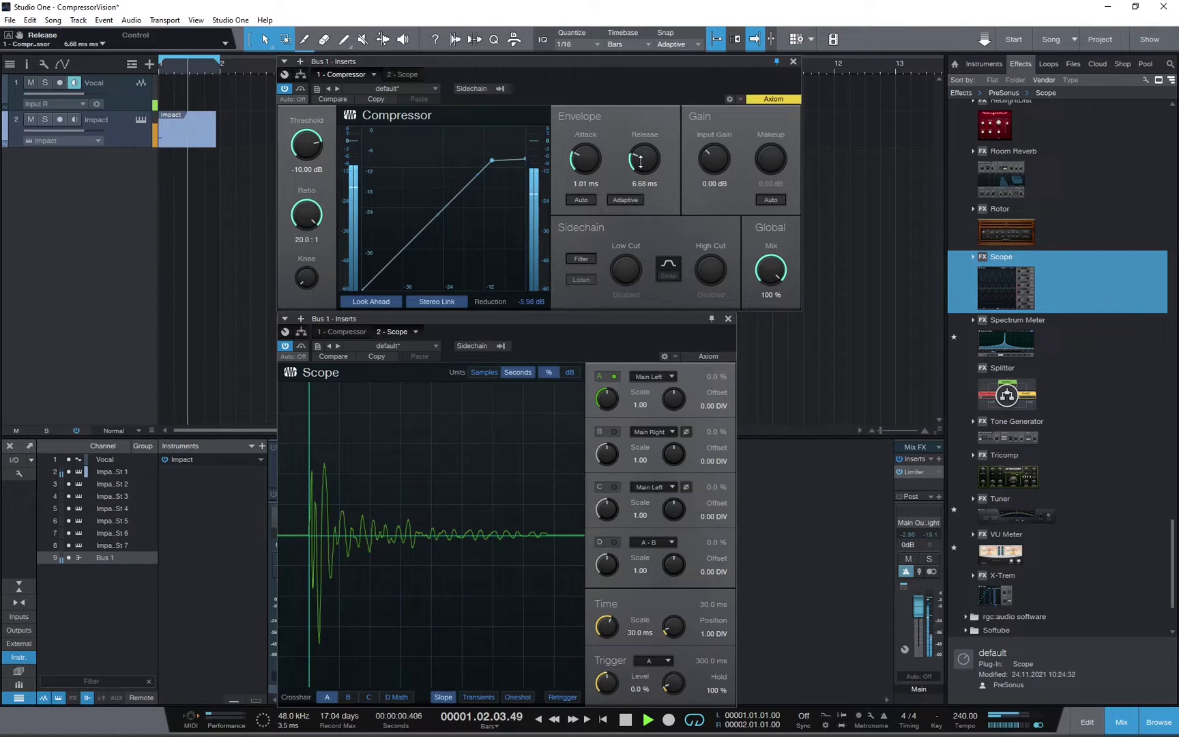
{"action": "left_click_drag", "start_coordinate": [637, 158], "coordinate": [637, 170]}
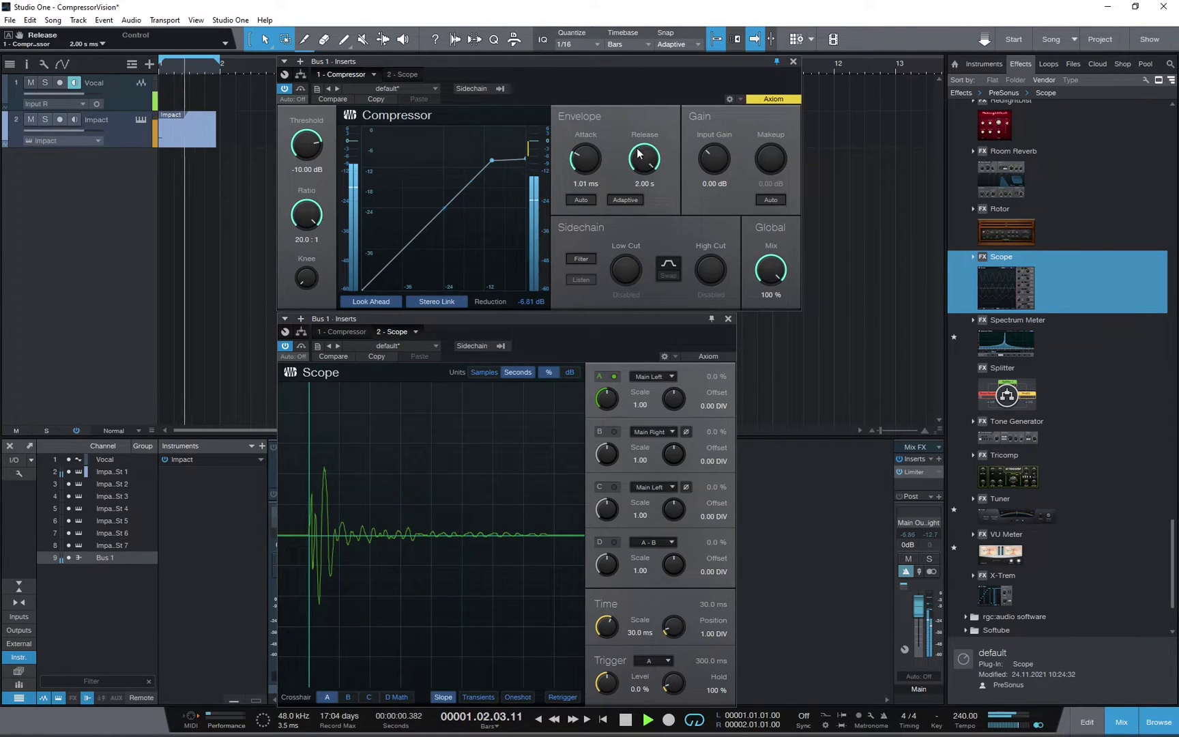
{"action": "left_click_drag", "start_coordinate": [641, 162], "coordinate": [639, 204]}
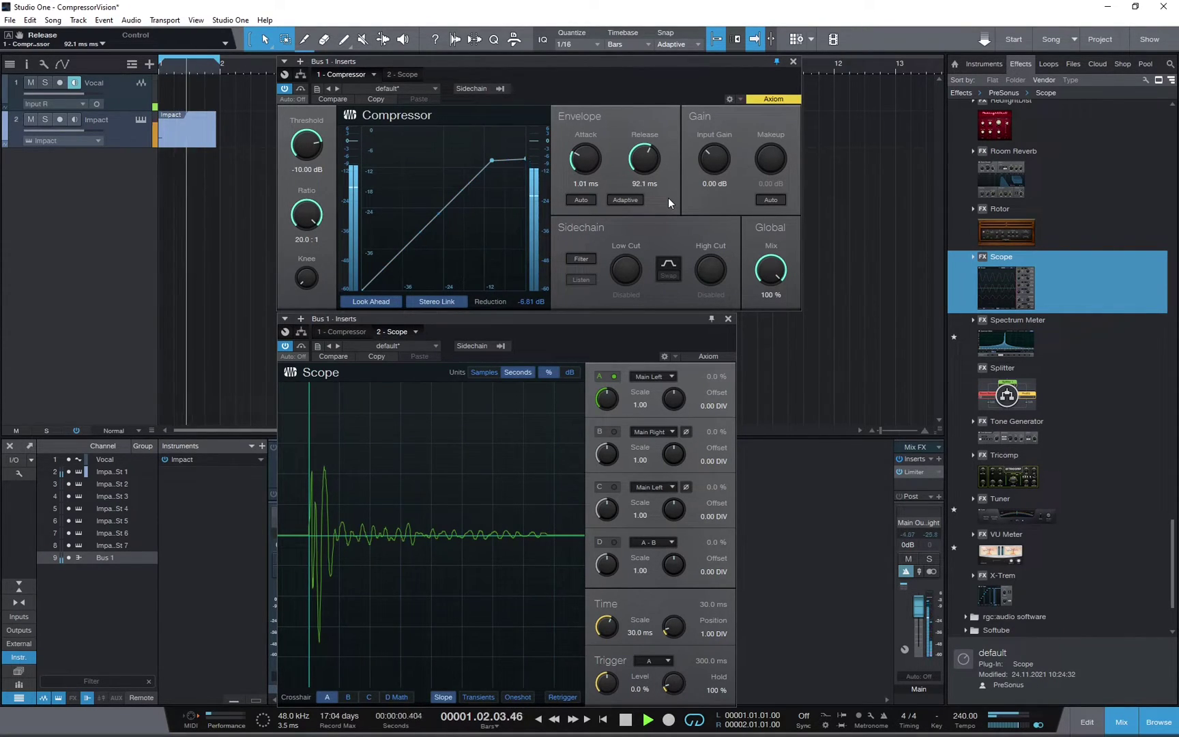
{"action": "key", "text": "space"}
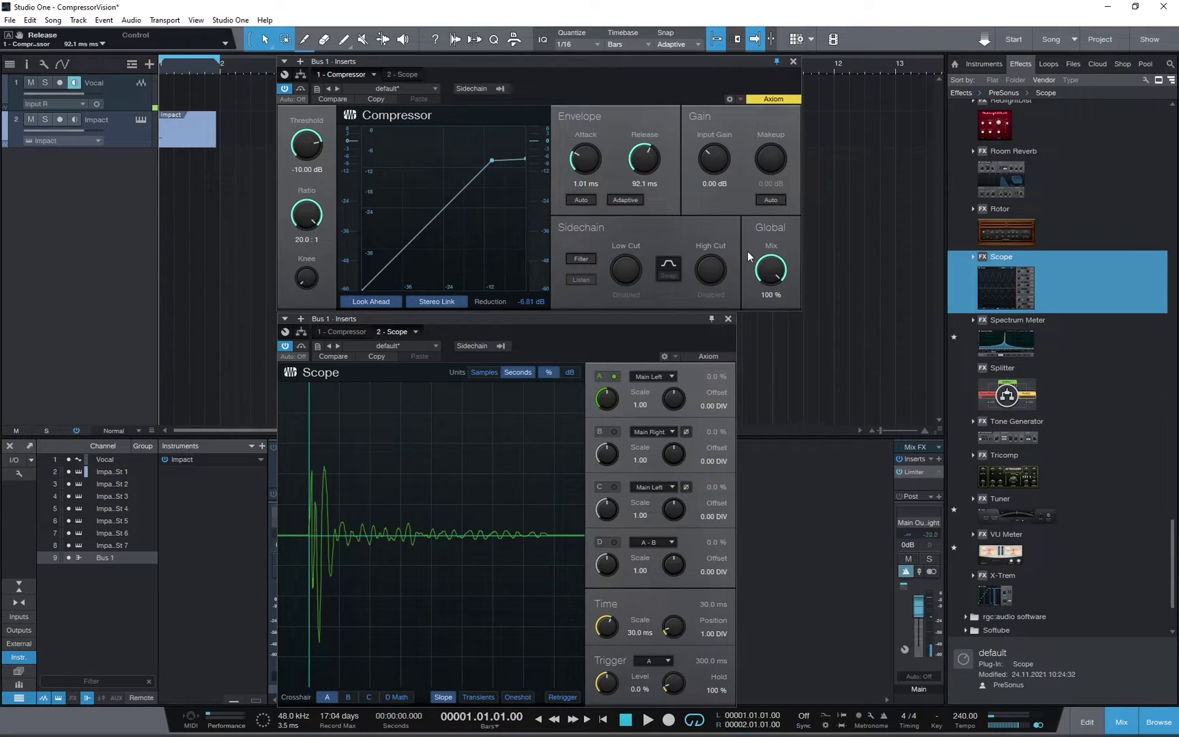
Hide Scope channel A, show channel B (Main Right) during a brief playback, and lower channel B's offset to -2.00 DIV
{"action": "left_click", "coordinate": [614, 375]}
{"action": "left_click", "coordinate": [614, 432]}
{"action": "key", "text": "space"}
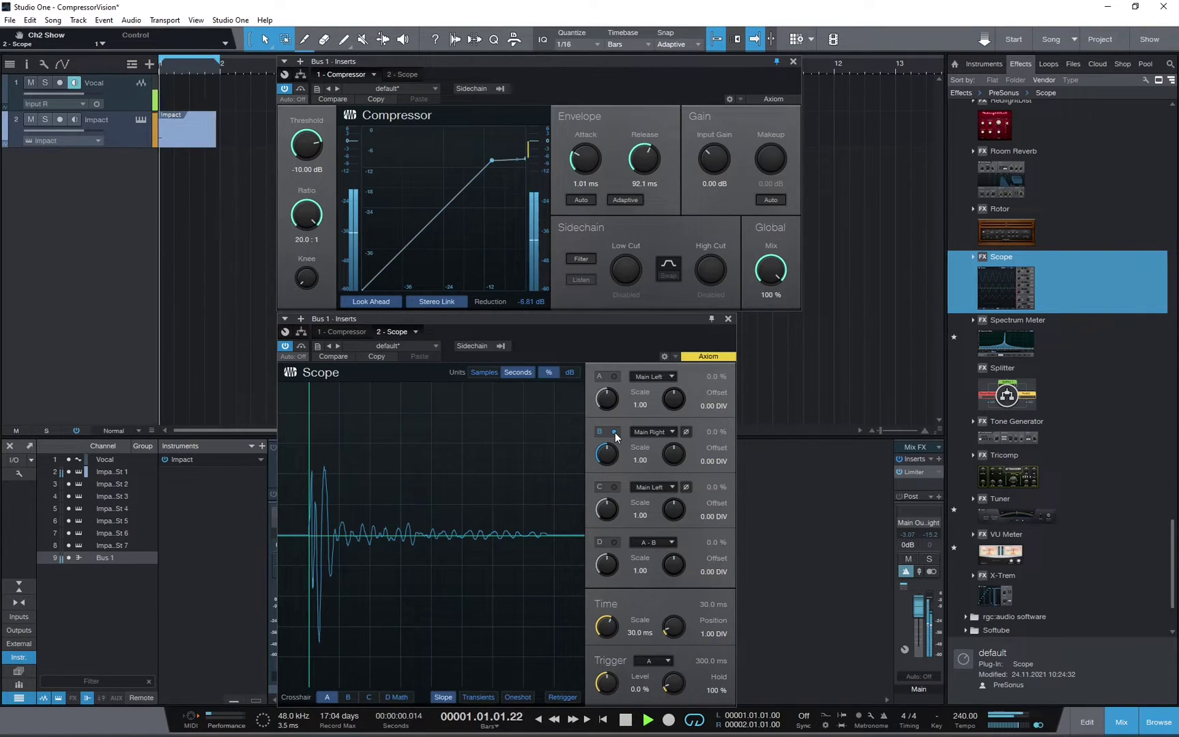
{"action": "key", "text": "space"}
{"action": "scroll", "coordinate": [672, 458], "scroll_direction": "down", "scroll_amount": 4}
{"action": "scroll", "coordinate": [672, 458], "scroll_direction": "down", "scroll_amount": 13}
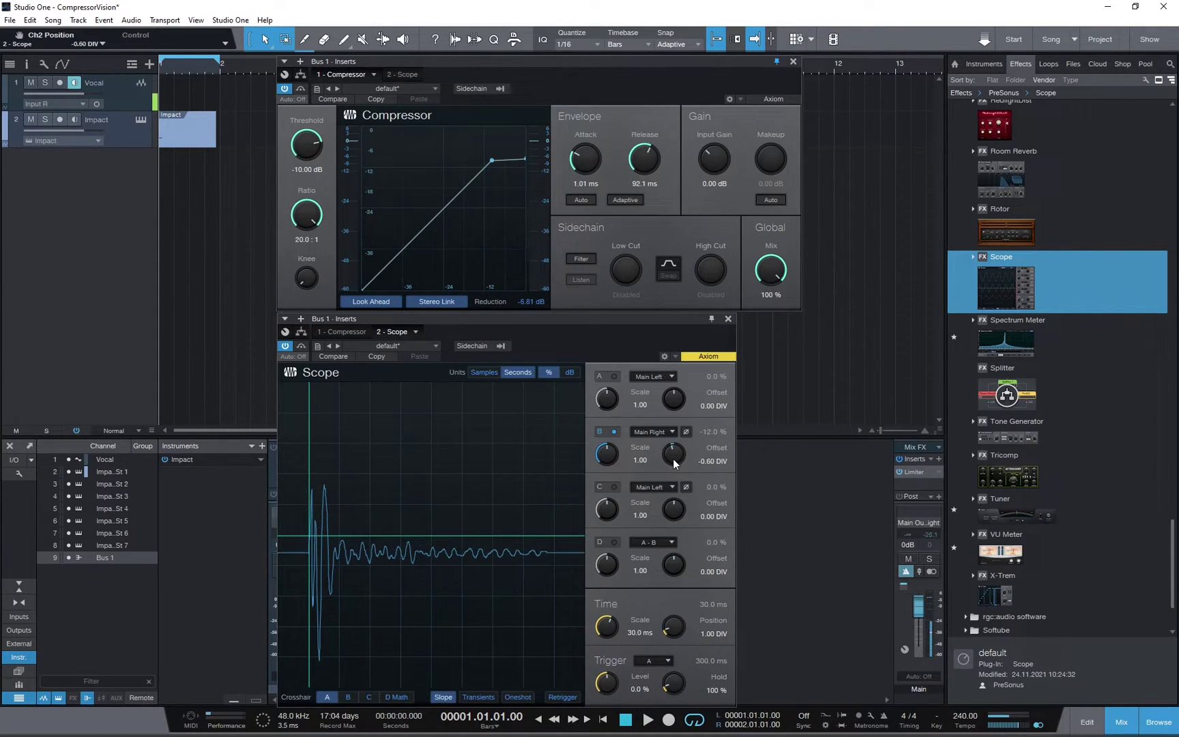
{"action": "scroll", "coordinate": [672, 459], "scroll_direction": "down", "scroll_amount": 3}
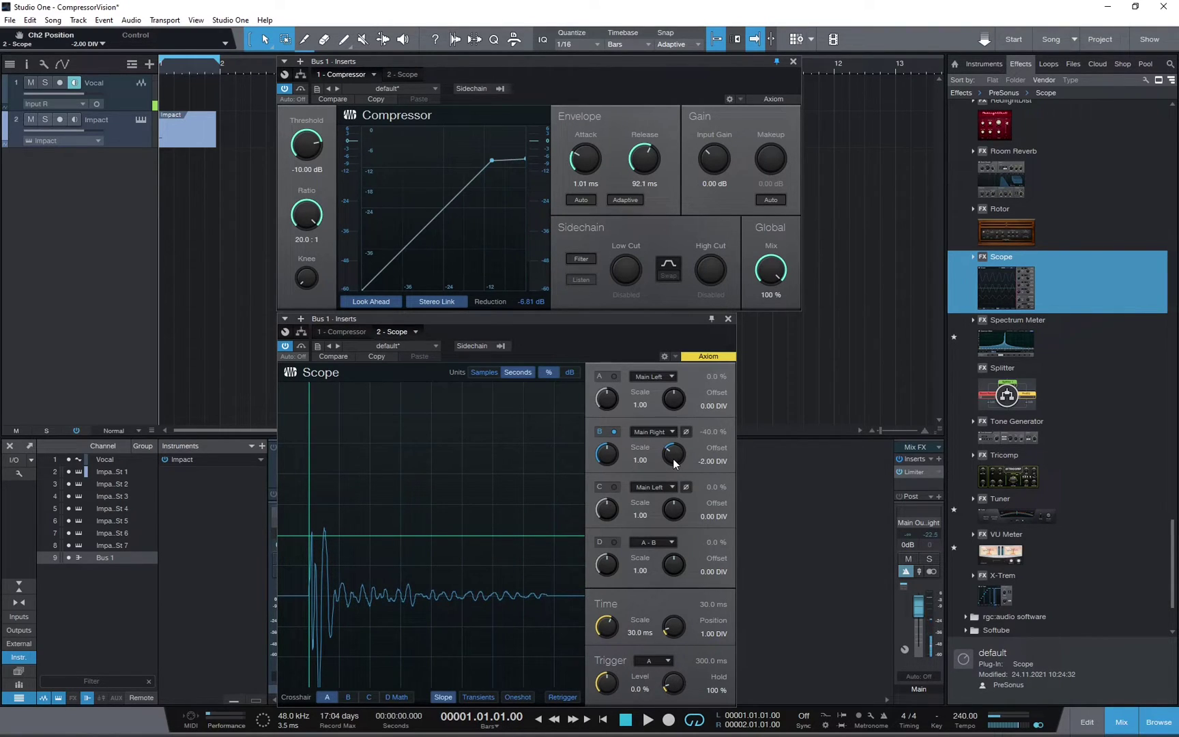
Close the Scope window, briefly play the loop and add a sidechain send from Impact St 1 to the Scope on Bus 1
{"action": "left_click", "coordinate": [731, 317]}
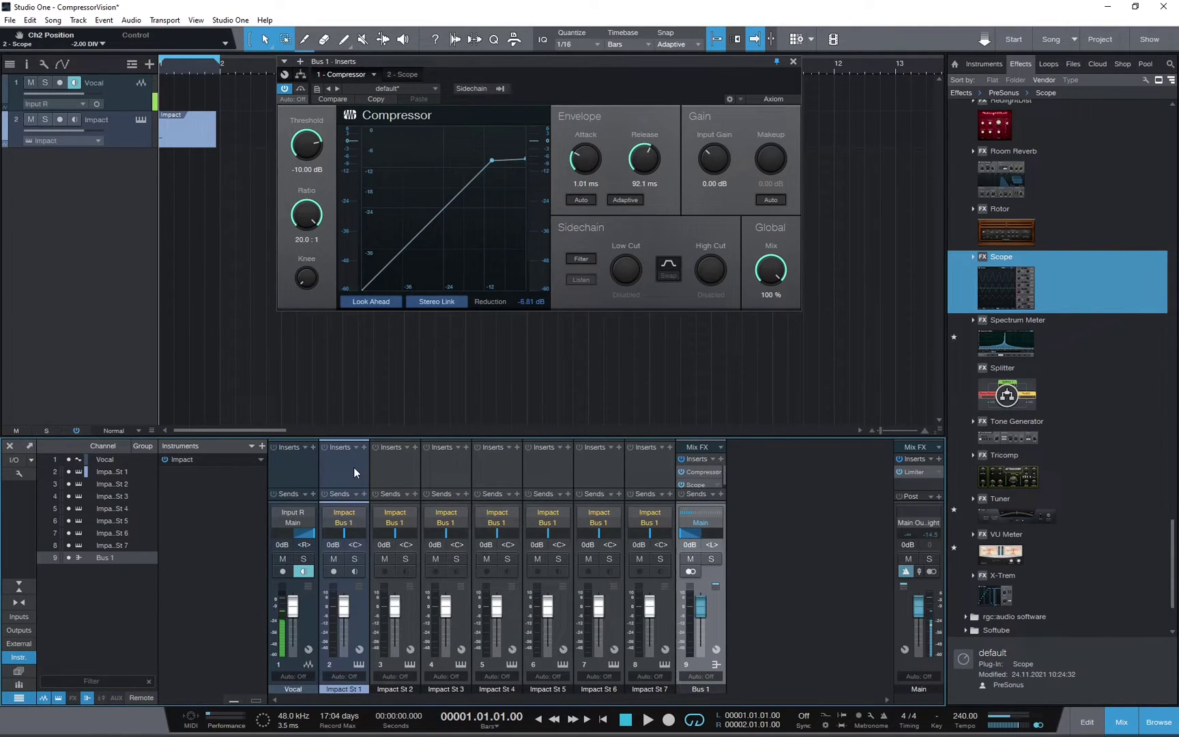
{"action": "key", "text": "space"}
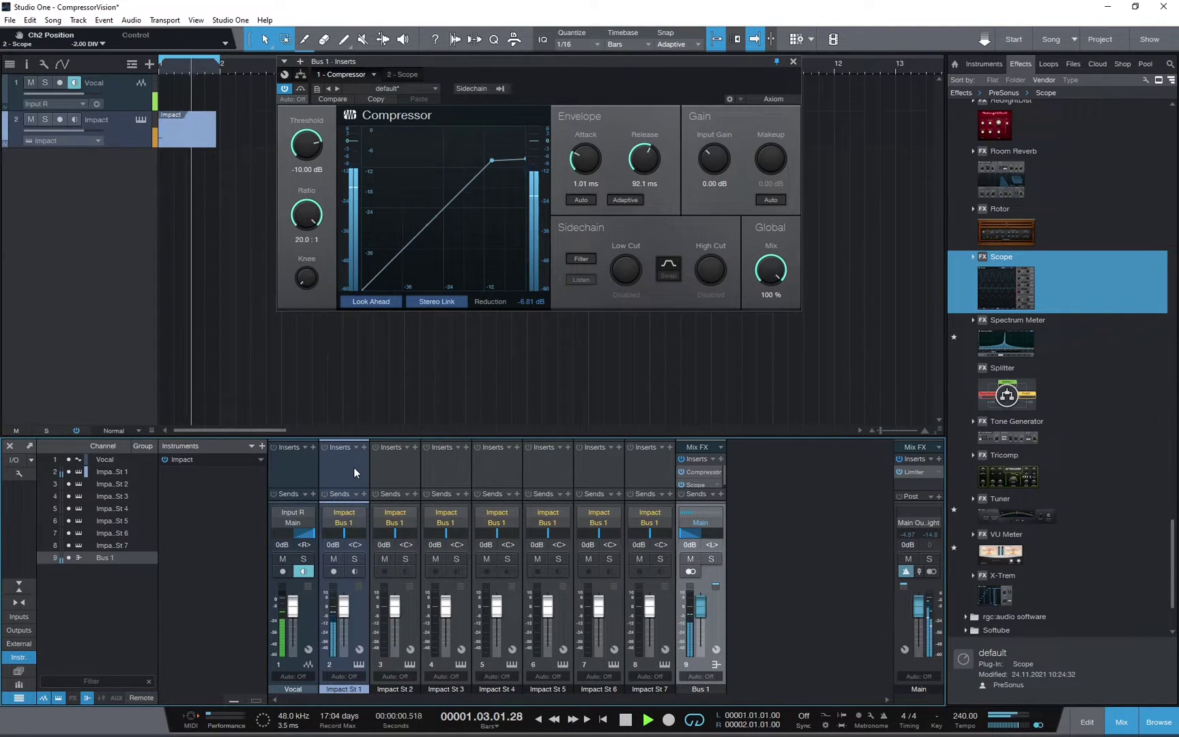
{"action": "key", "text": "space"}
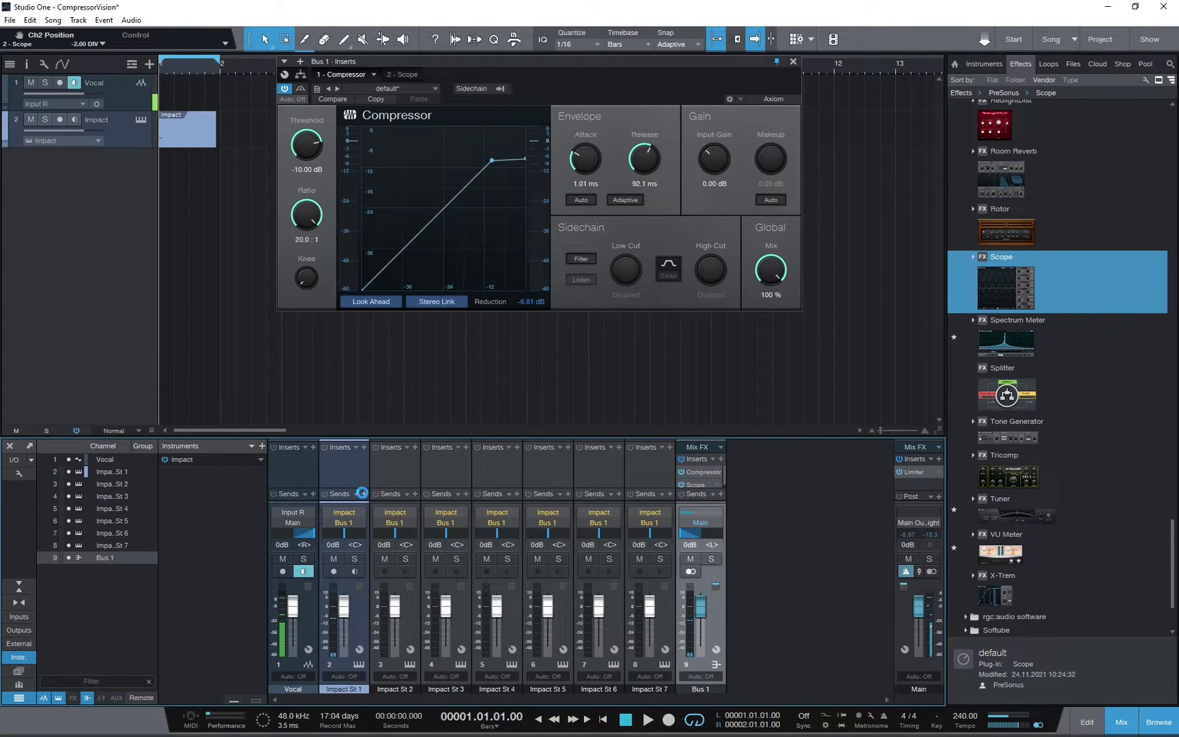
{"action": "left_click", "coordinate": [364, 493]}
{"action": "left_click", "coordinate": [415, 551]}
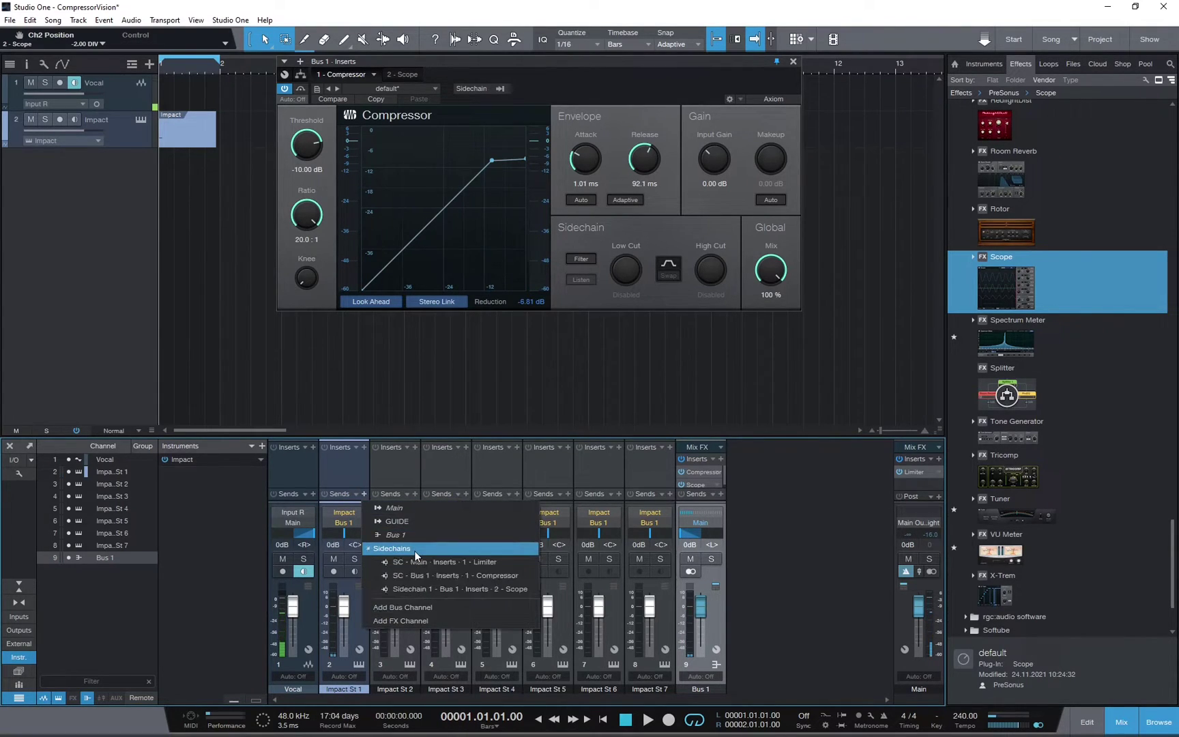
{"action": "left_click", "coordinate": [435, 590]}
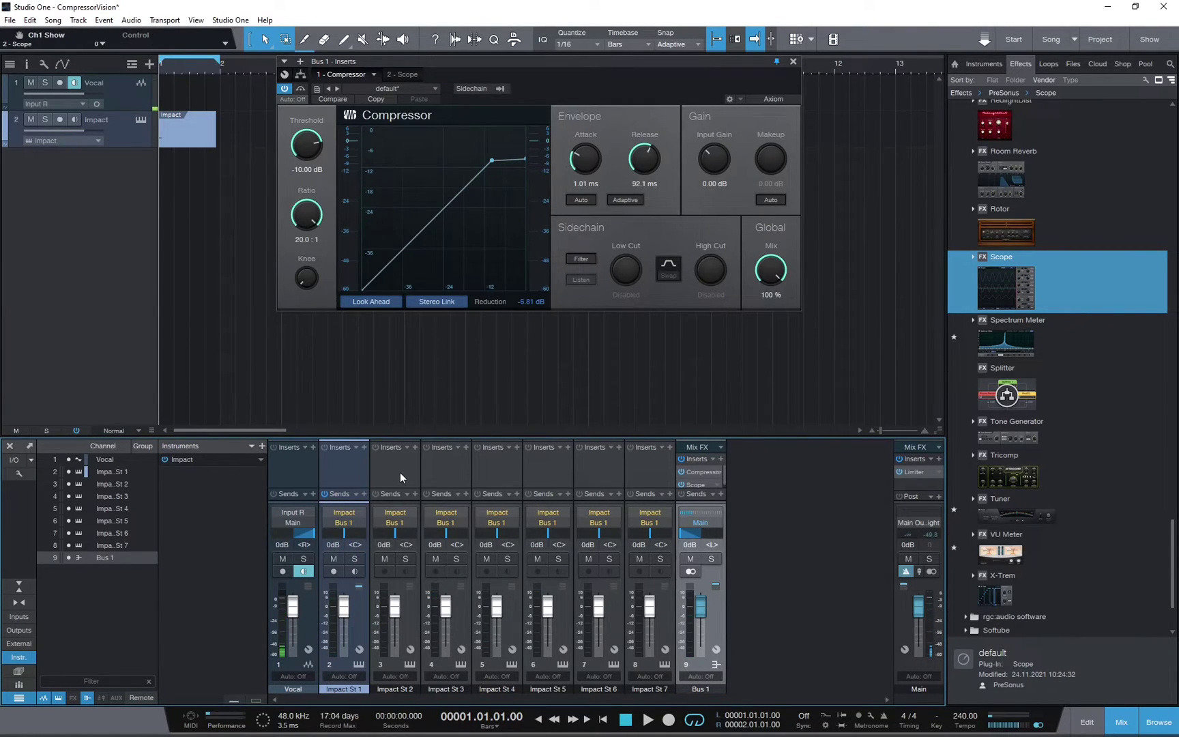
Play the loop, enlarge the console and its Sends area, and raise the level of Impact St 1's Scope sidechain send
{"action": "key", "text": "space"}
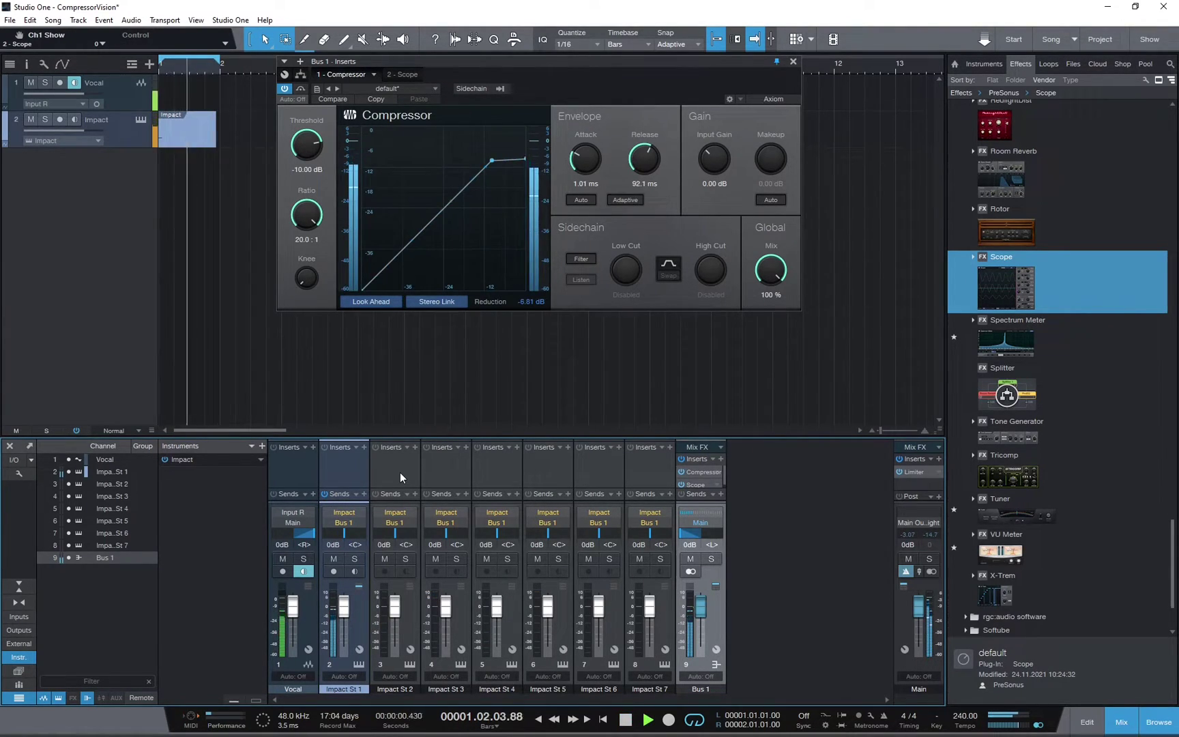
{"action": "left_click_drag", "start_coordinate": [379, 437], "coordinate": [380, 414]}
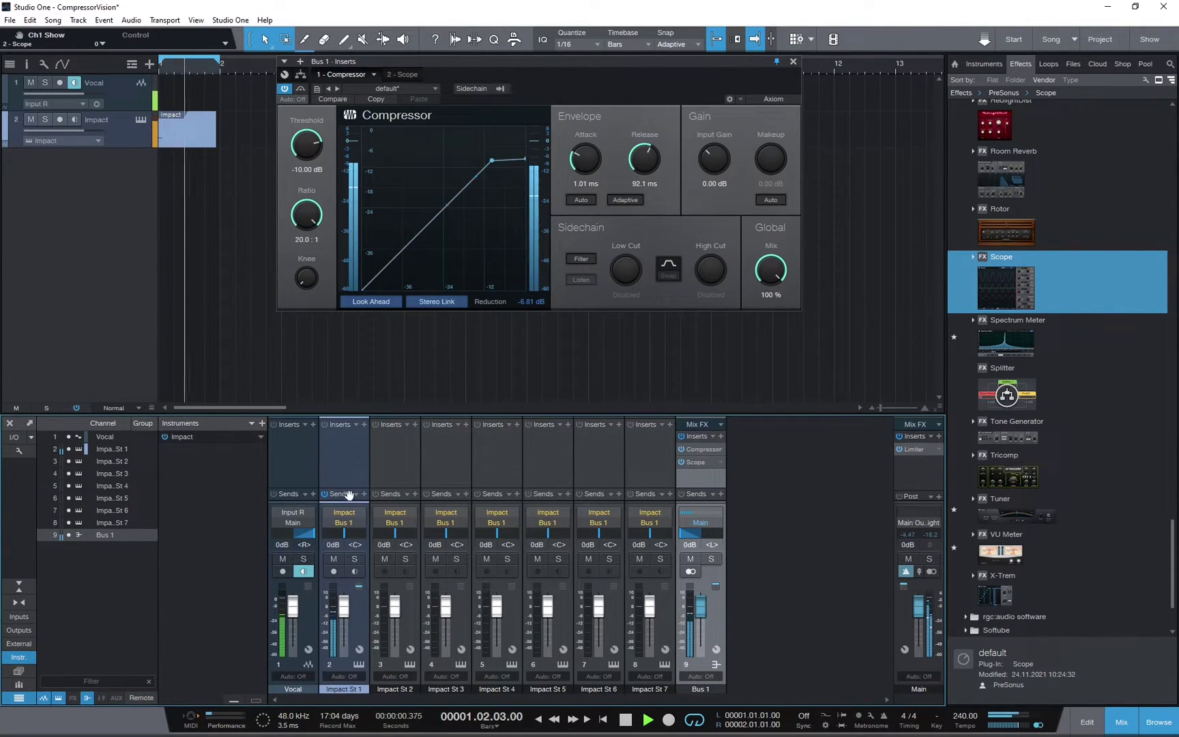
{"action": "left_click_drag", "start_coordinate": [346, 489], "coordinate": [346, 450]}
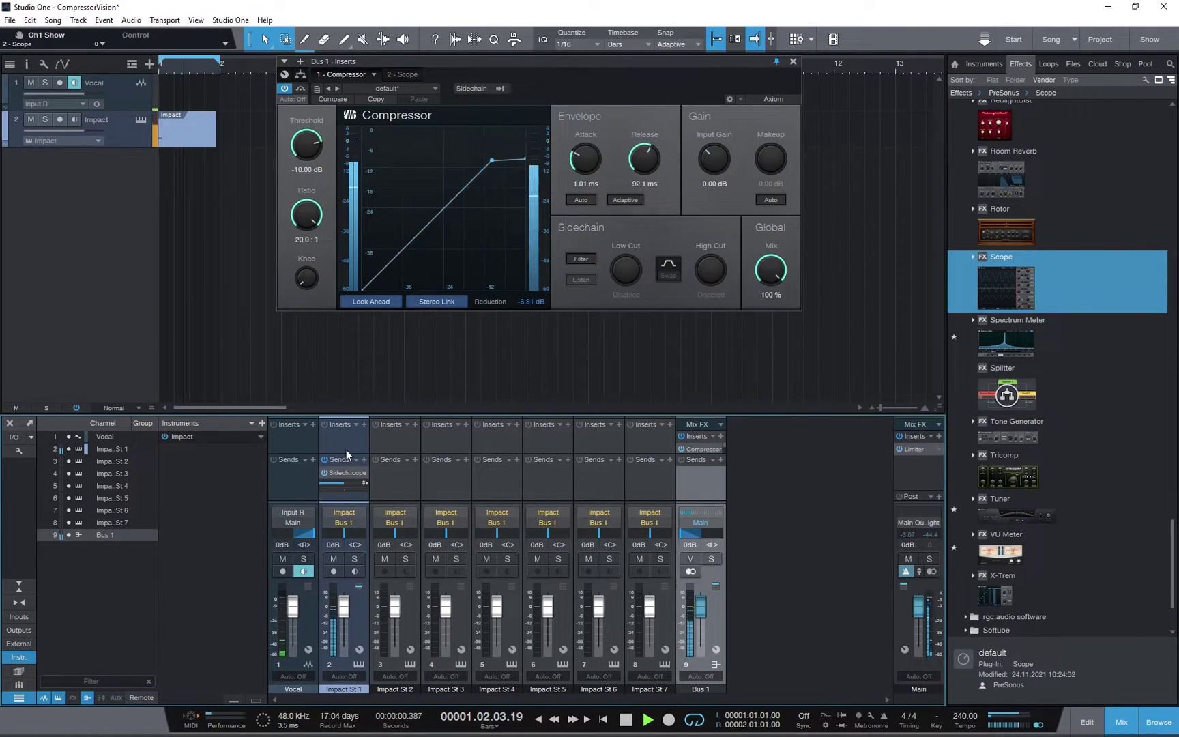
{"action": "mouse_move", "coordinate": [346, 482]}
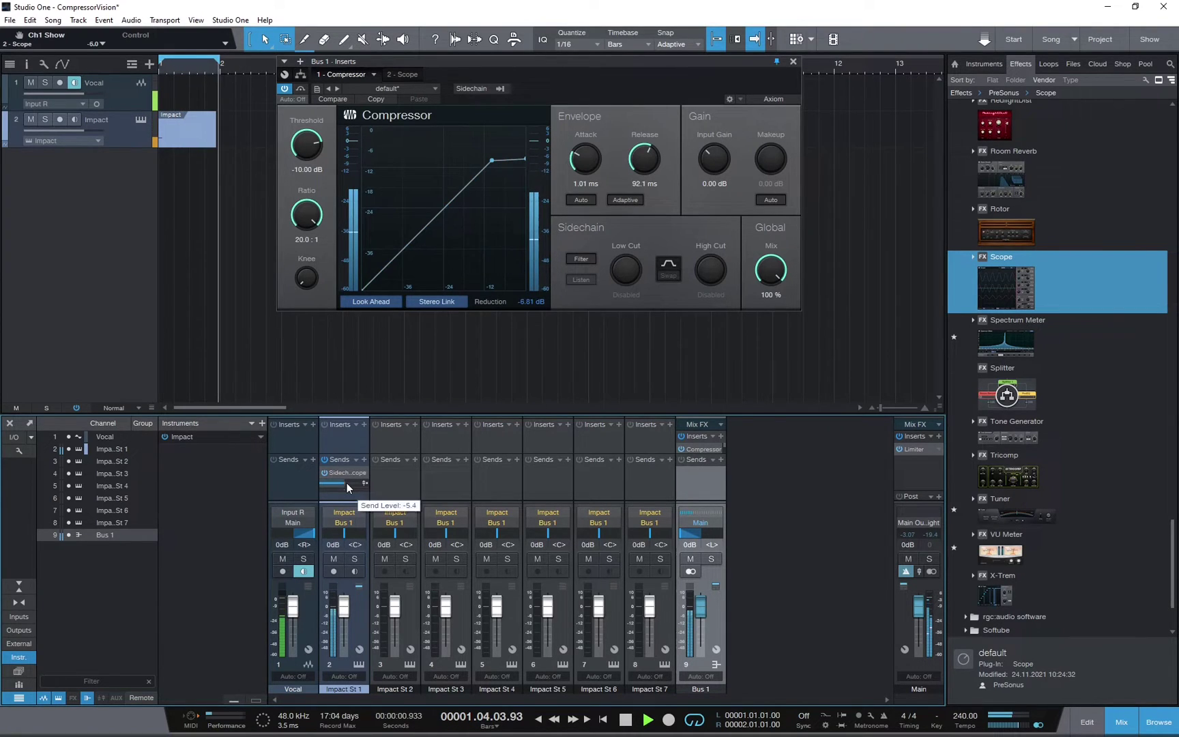
{"action": "left_click", "coordinate": [347, 483], "text": "alt"}
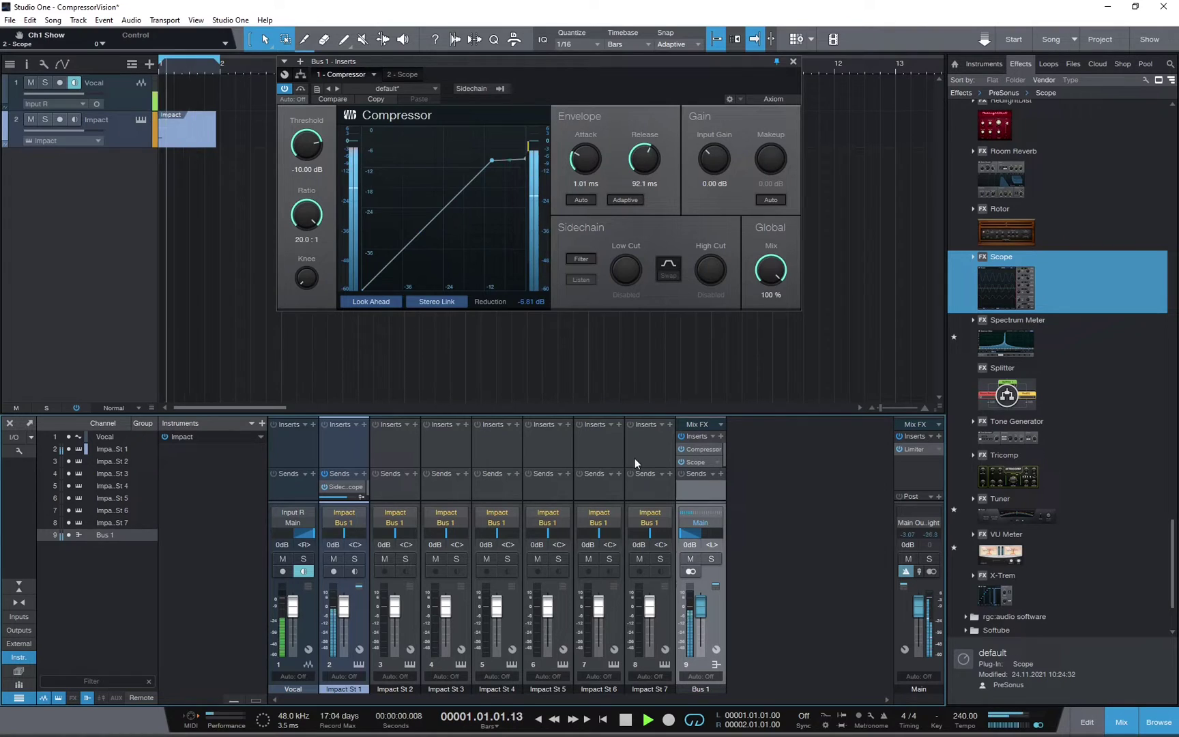
Open the Scope on Bus 1, set channel A's source to Side Left and show channel A
{"action": "left_click", "coordinate": [696, 462]}
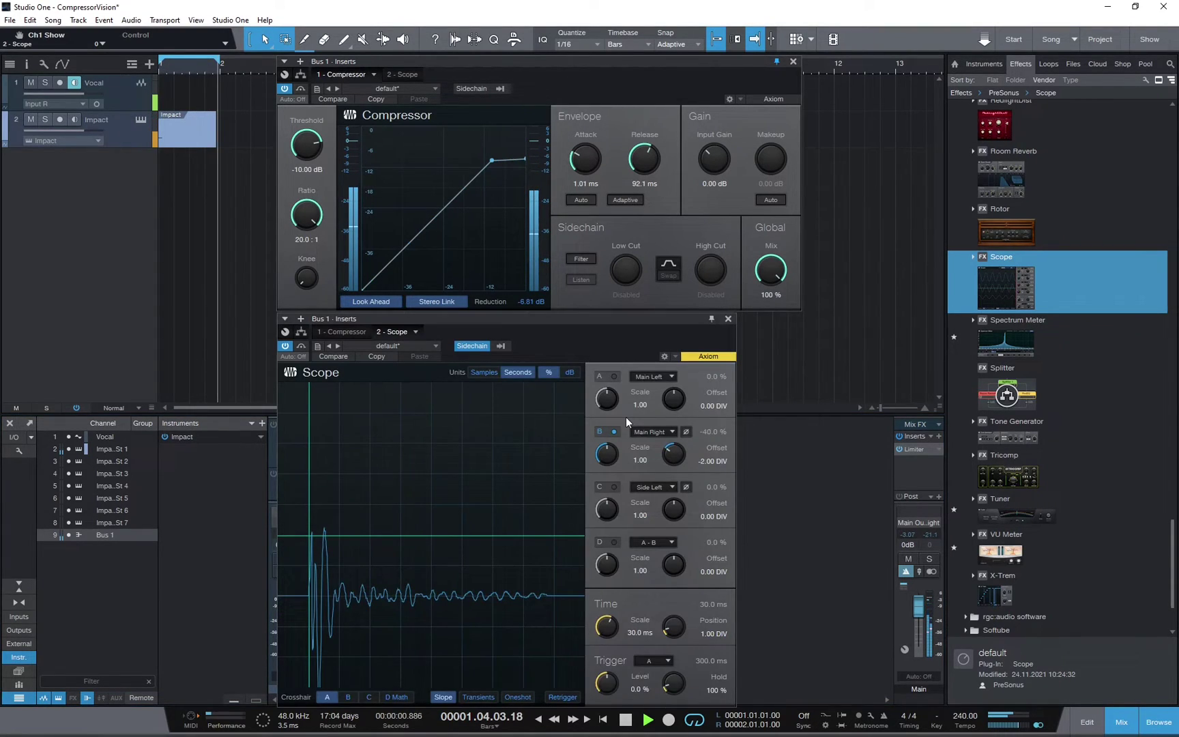
{"action": "left_click", "coordinate": [671, 376]}
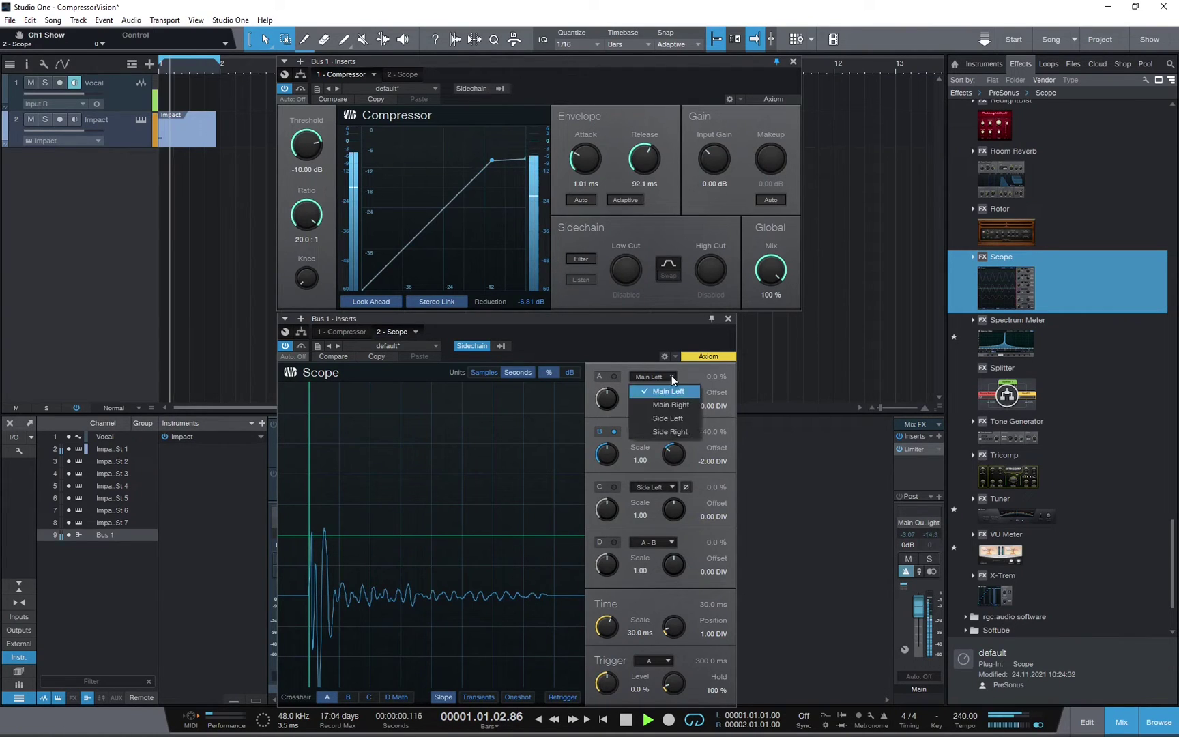
{"action": "left_click", "coordinate": [670, 419]}
{"action": "left_click", "coordinate": [611, 378]}
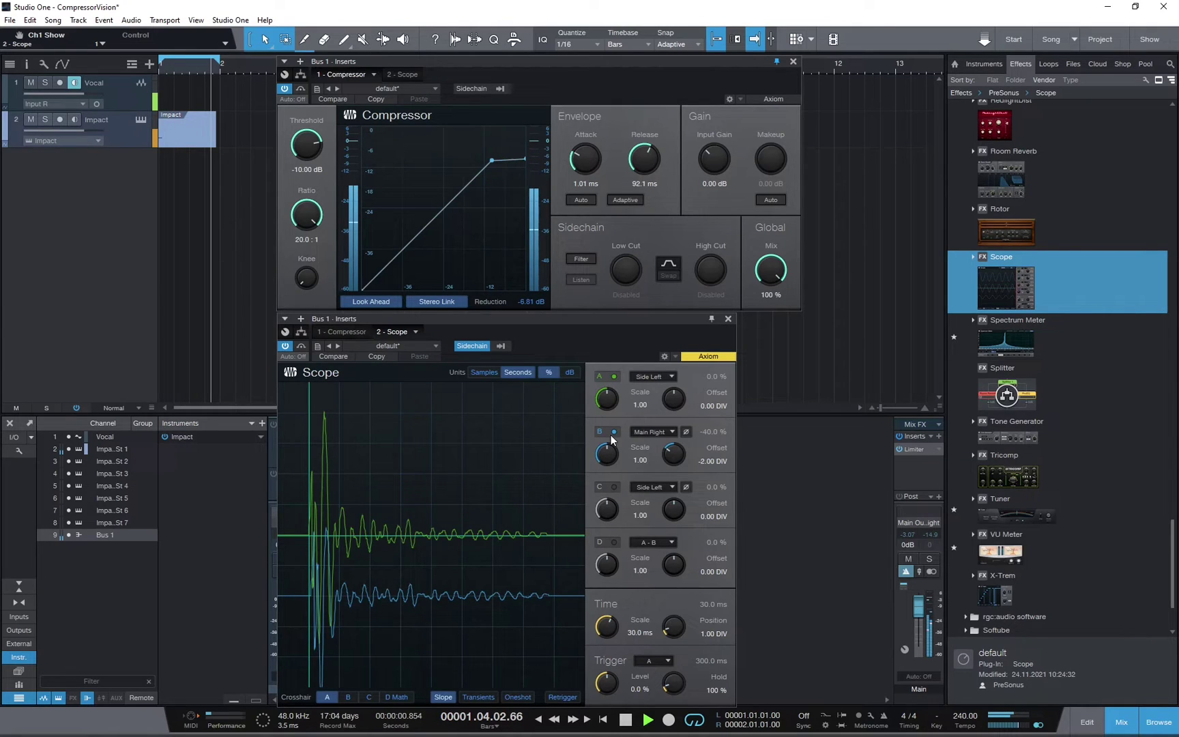
{"action": "scroll", "coordinate": [679, 403], "scroll_direction": "up", "scroll_amount": 6}
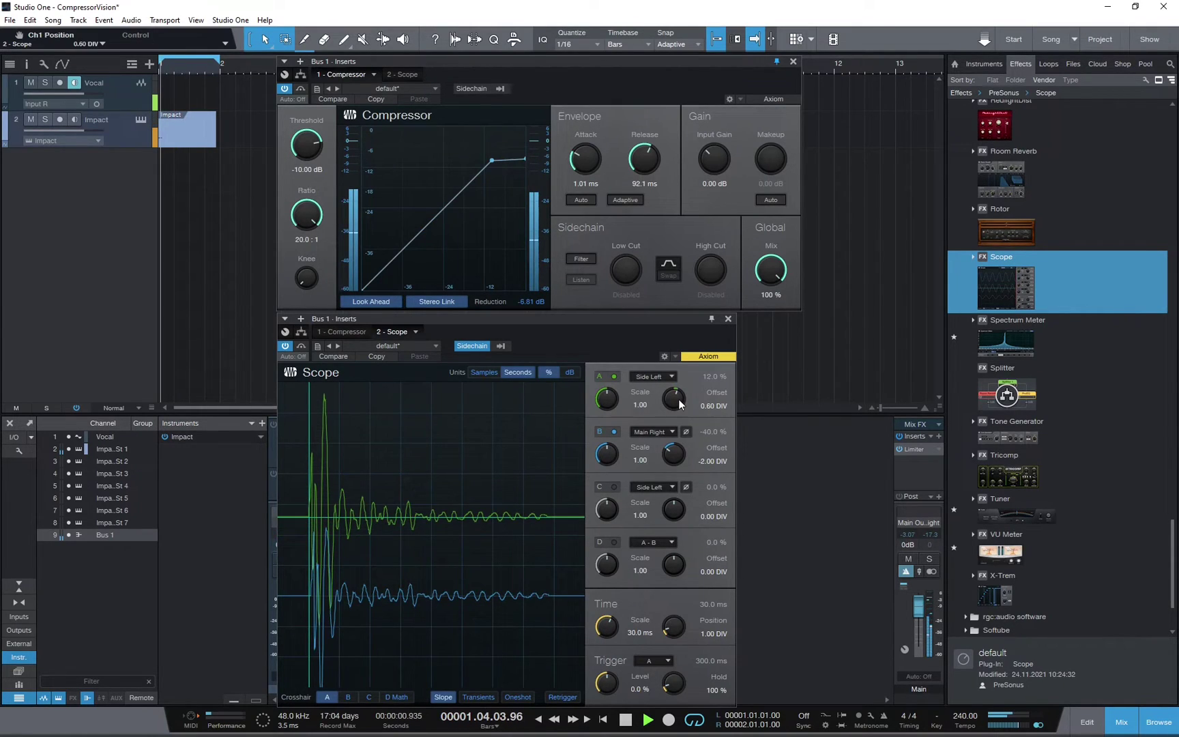
{"action": "scroll", "coordinate": [679, 403], "scroll_direction": "up", "scroll_amount": 13}
{"action": "scroll", "coordinate": [679, 403], "scroll_direction": "up", "scroll_amount": 1}
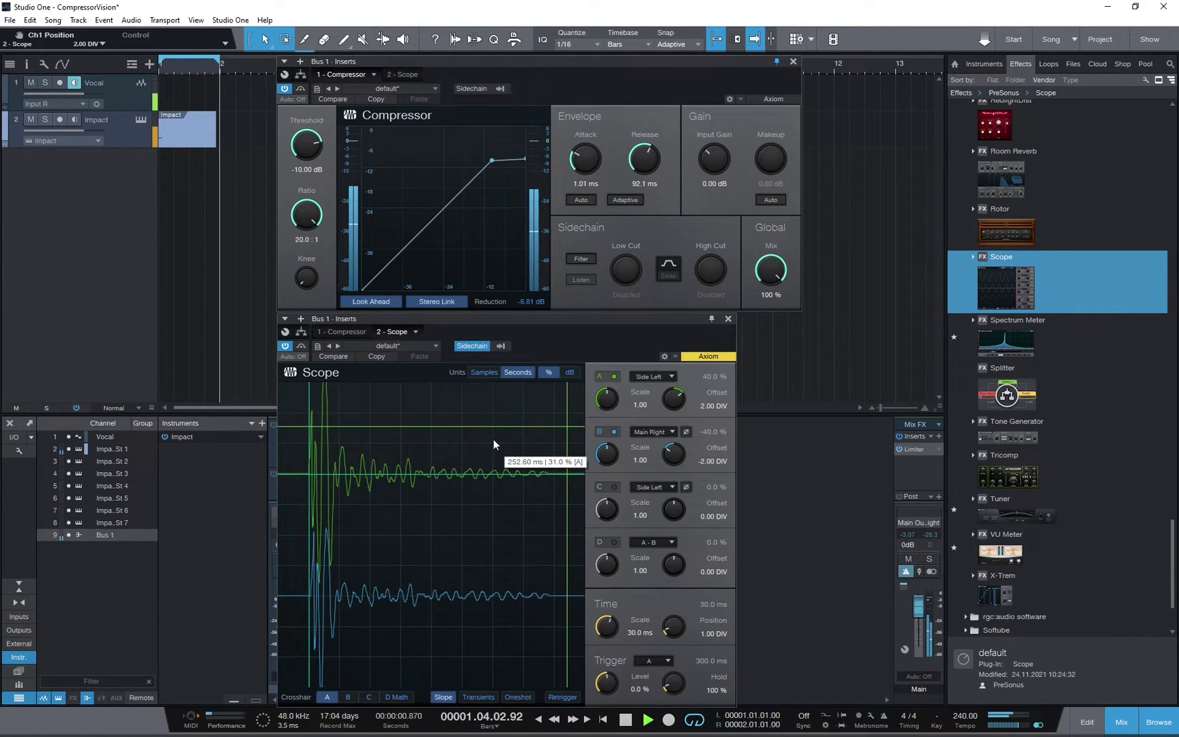
Examine both waveforms with the Scope's crosshair and lower the Compressor threshold to about -13.84 dB
{"action": "left_click", "coordinate": [411, 452]}
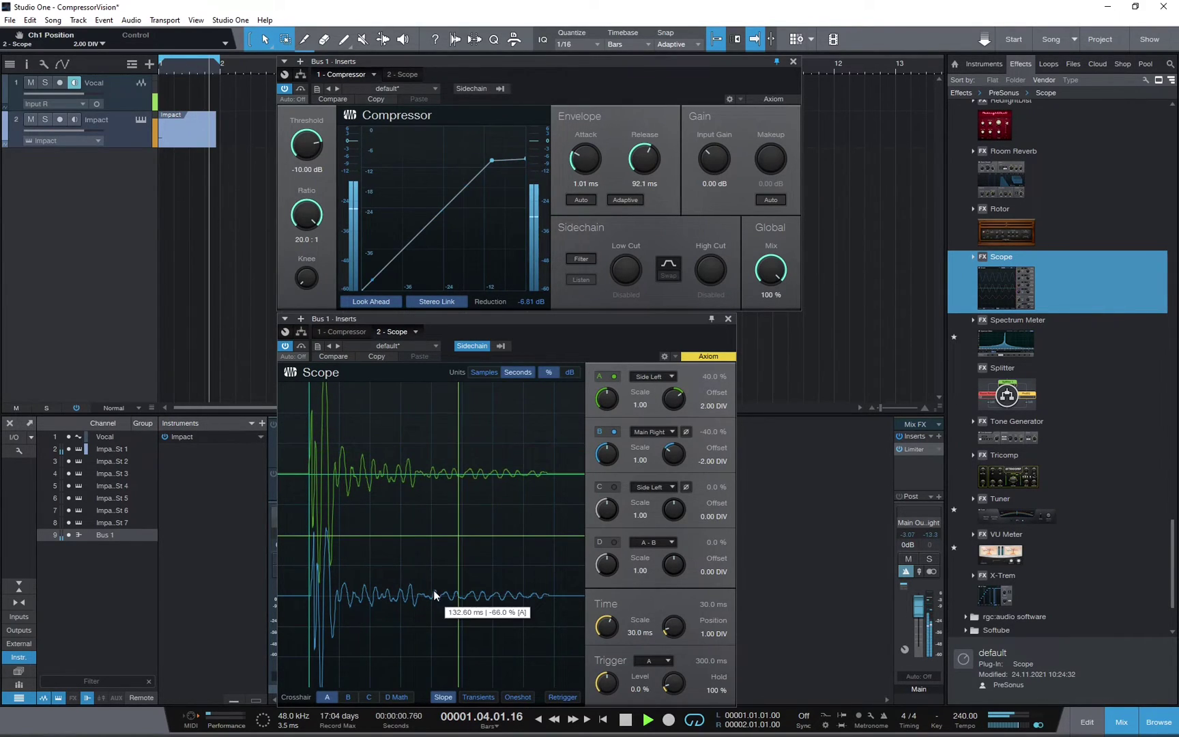
{"action": "left_click", "coordinate": [572, 535]}
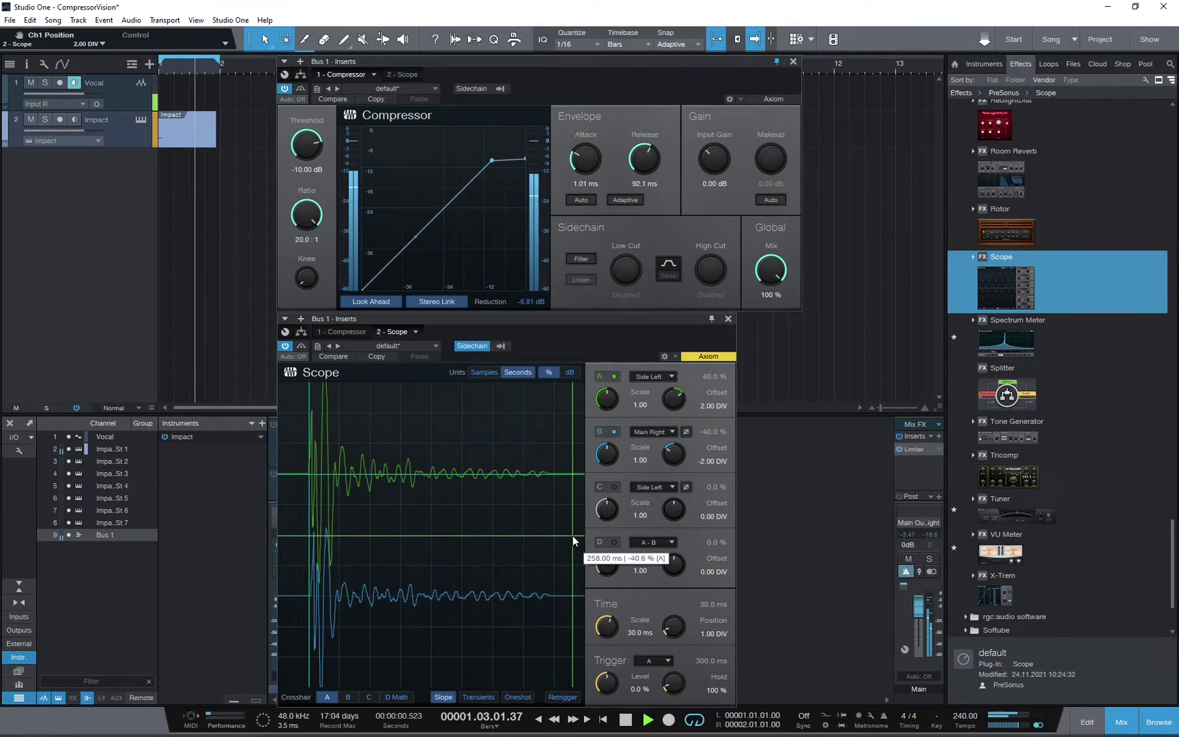
{"action": "left_click", "coordinate": [307, 139]}
{"action": "left_click_drag", "start_coordinate": [307, 139], "coordinate": [303, 150]}
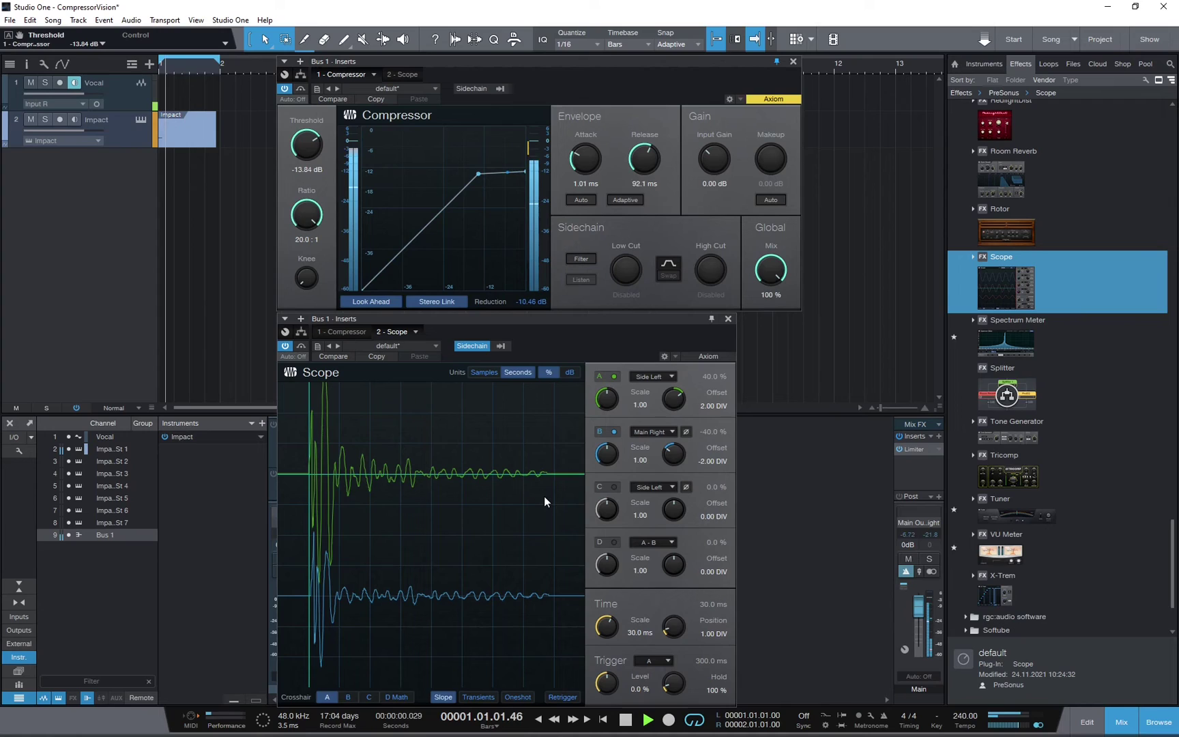
{"action": "left_click", "coordinate": [608, 401]}
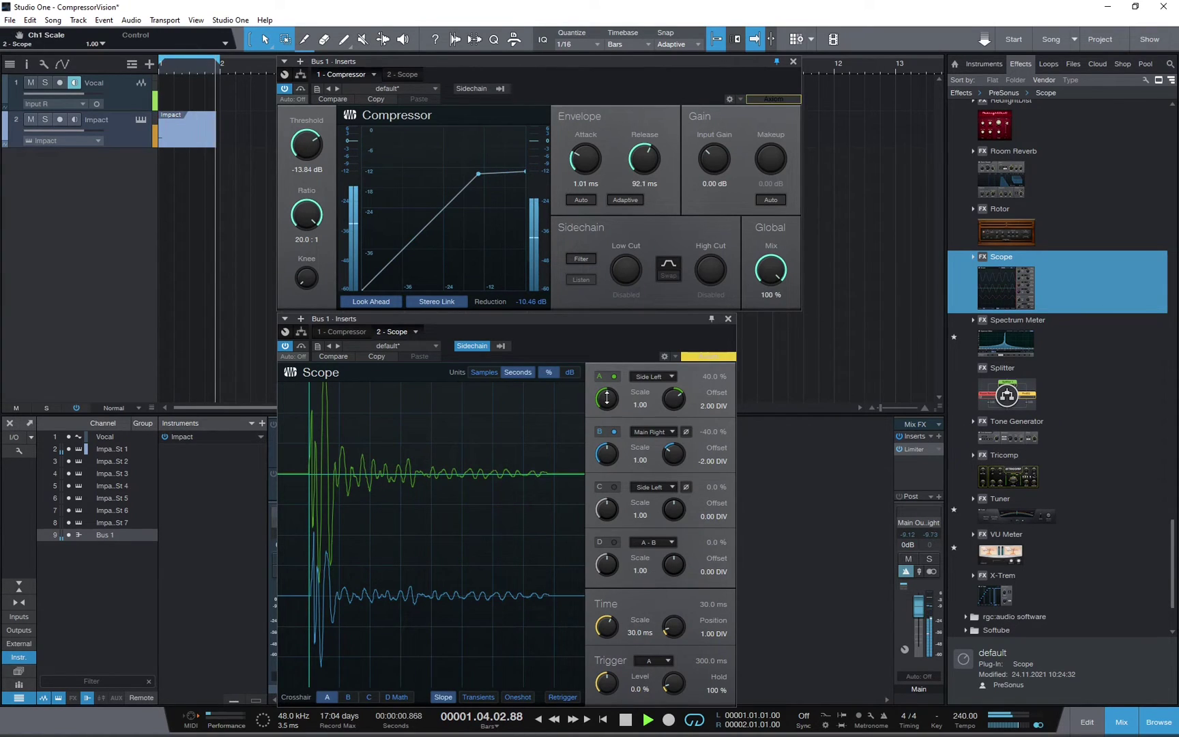
{"action": "scroll", "coordinate": [608, 402], "scroll_direction": "down", "scroll_amount": 5}
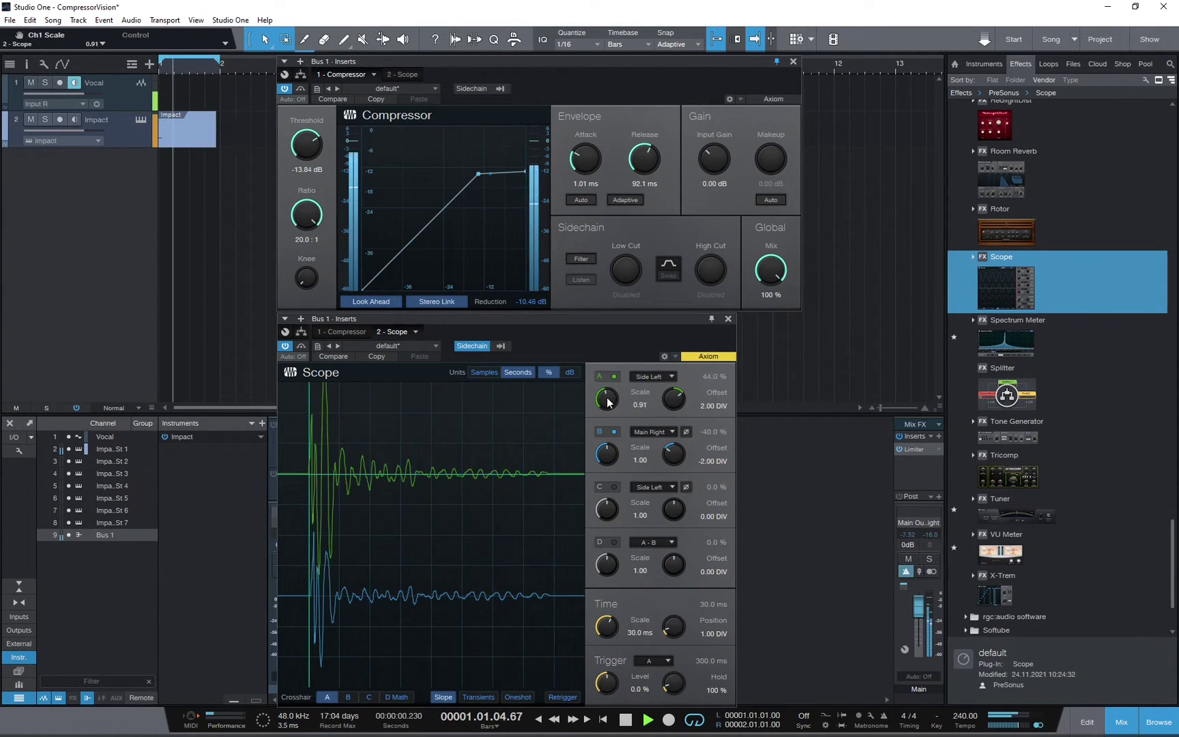
{"action": "scroll", "coordinate": [608, 401], "scroll_direction": "down", "scroll_amount": 7}
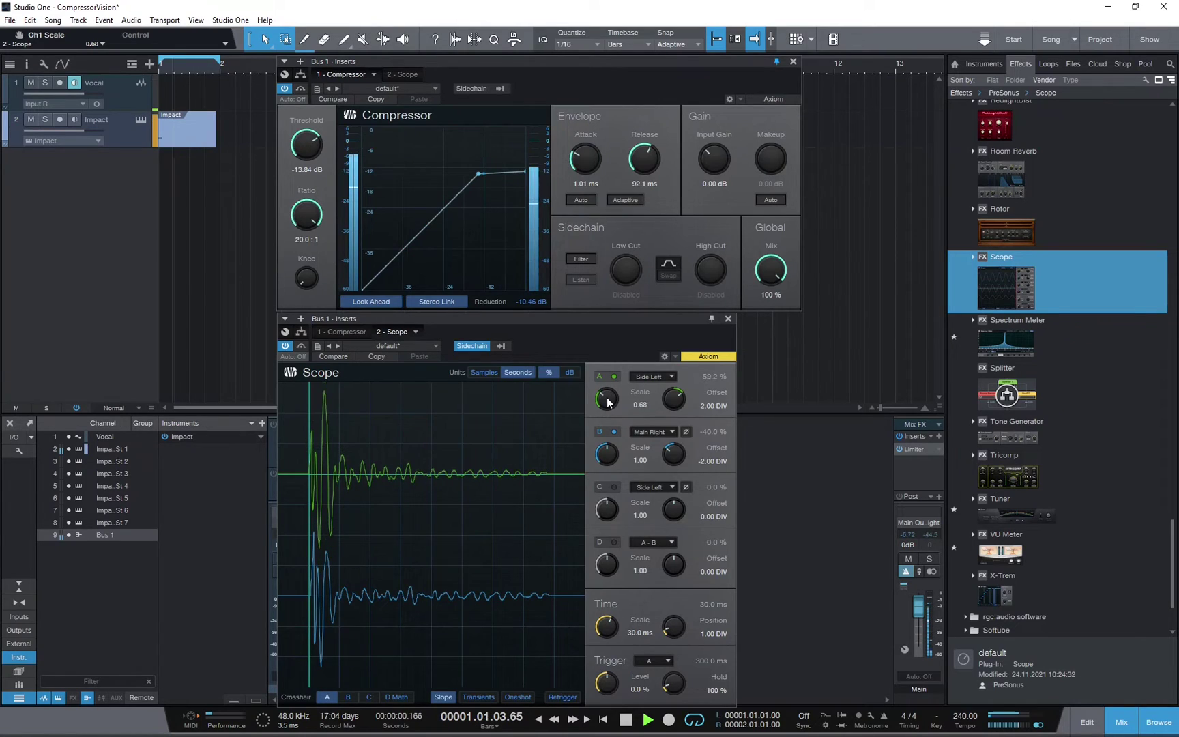
{"action": "scroll", "coordinate": [607, 401], "scroll_direction": "down", "scroll_amount": 4}
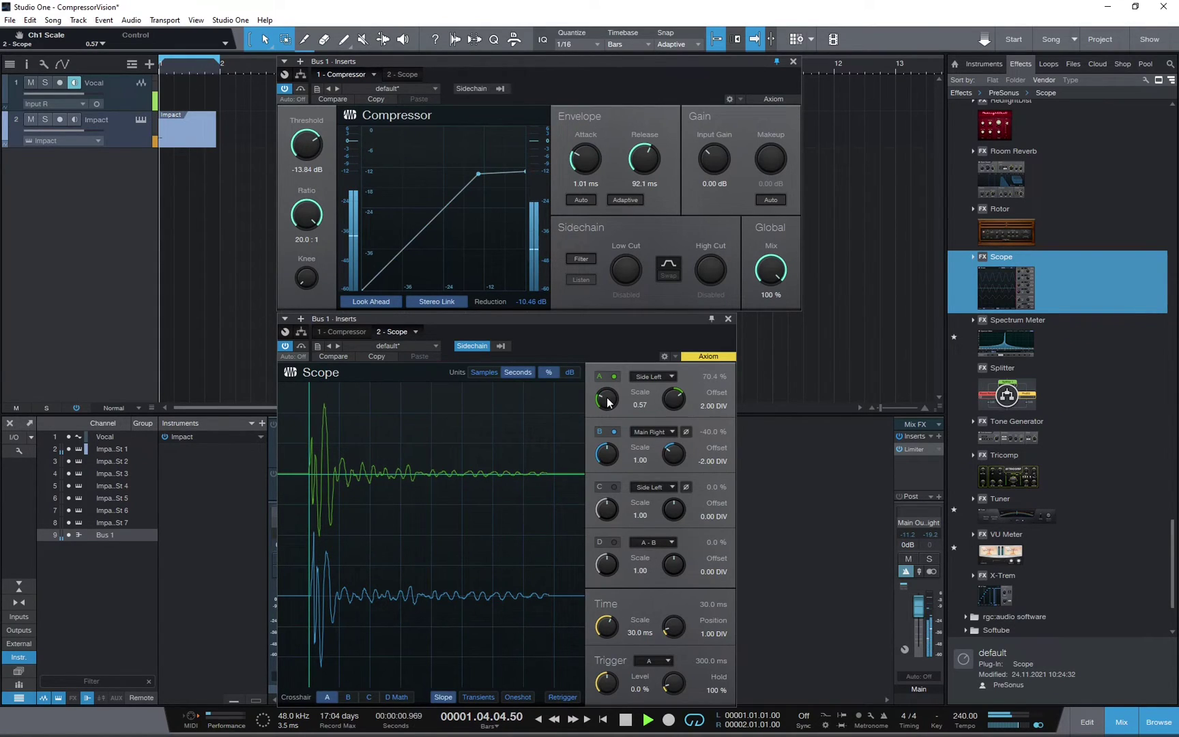
{"action": "double_click", "coordinate": [644, 405]}
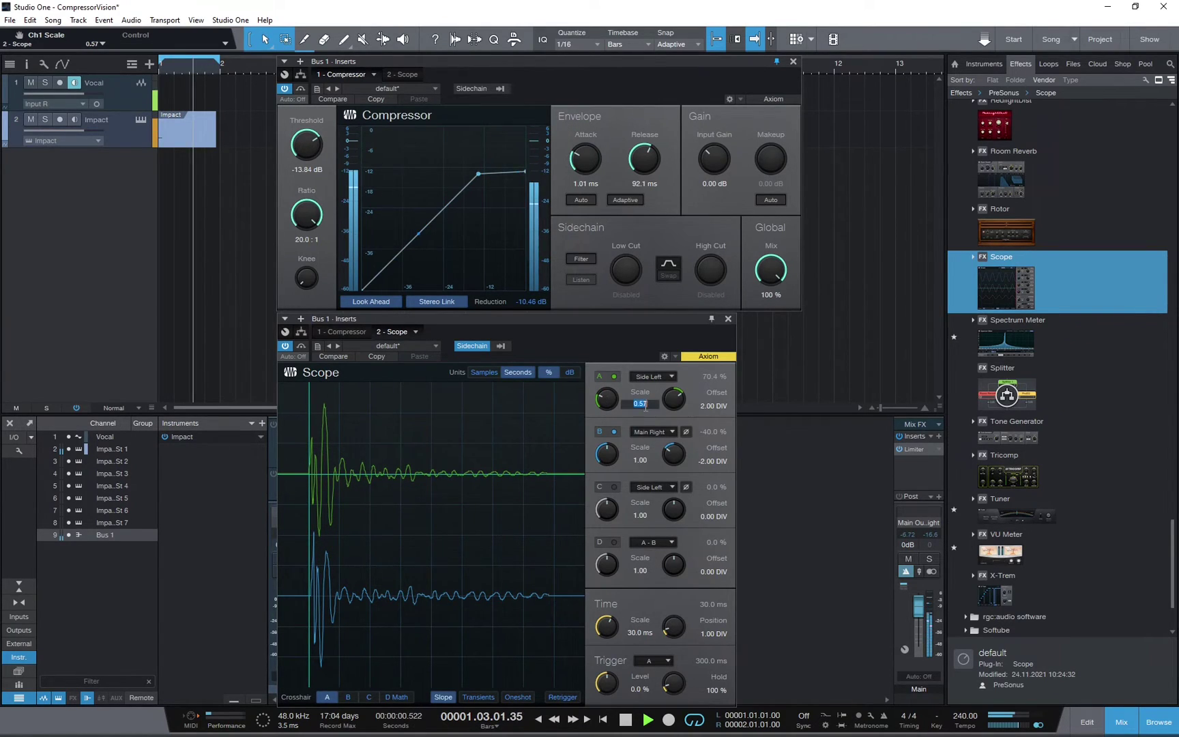
{"action": "type", "text": "0.5"}
{"action": "key", "text": "Return"}
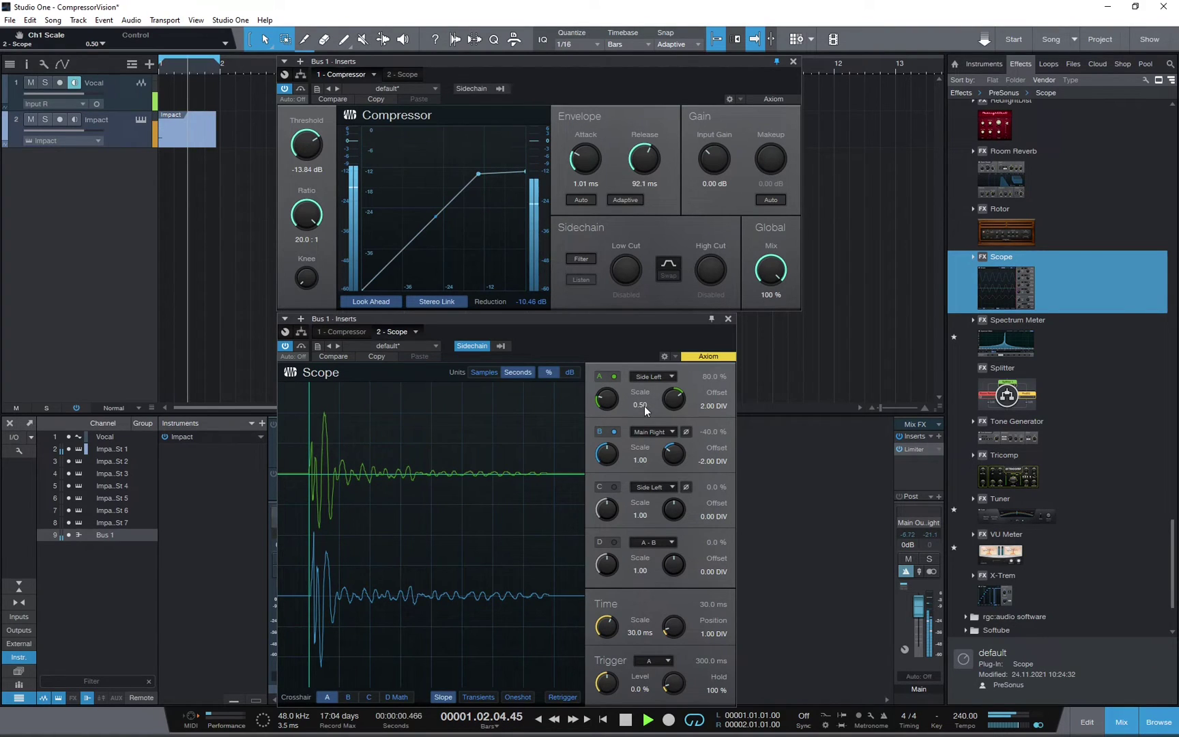
{"action": "double_click", "coordinate": [641, 459]}
{"action": "type", "text": ".5"}
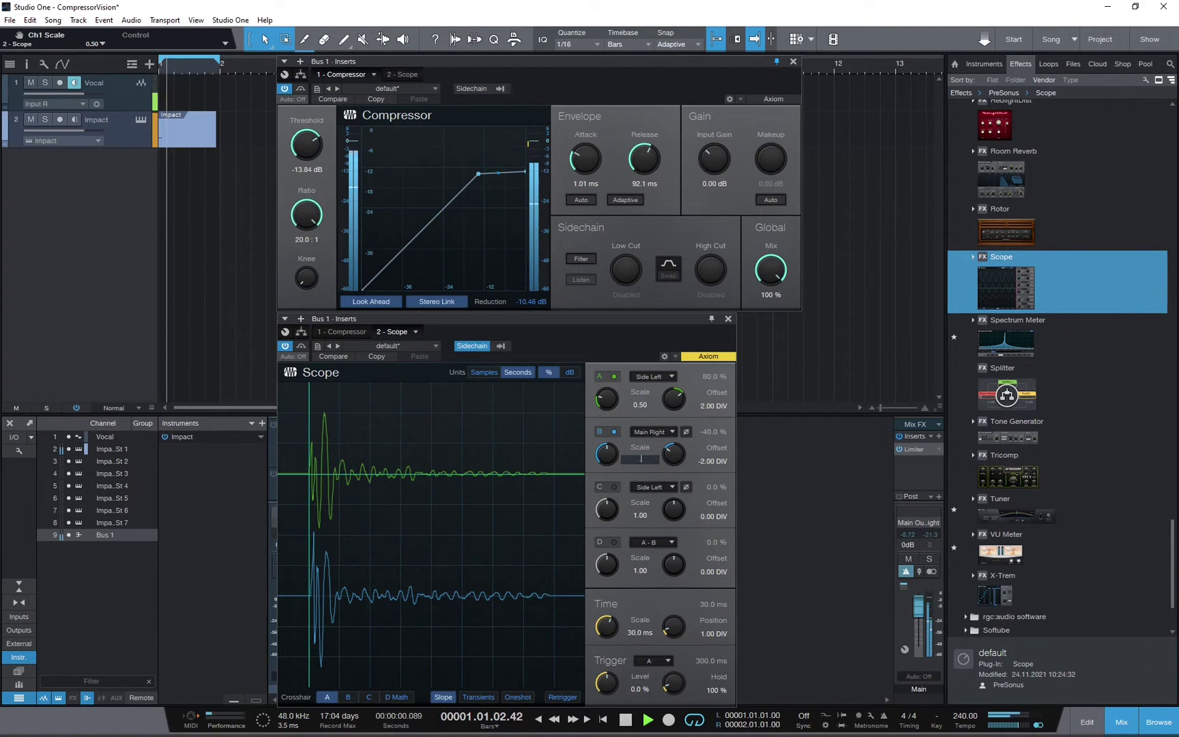
{"action": "key", "text": "Return"}
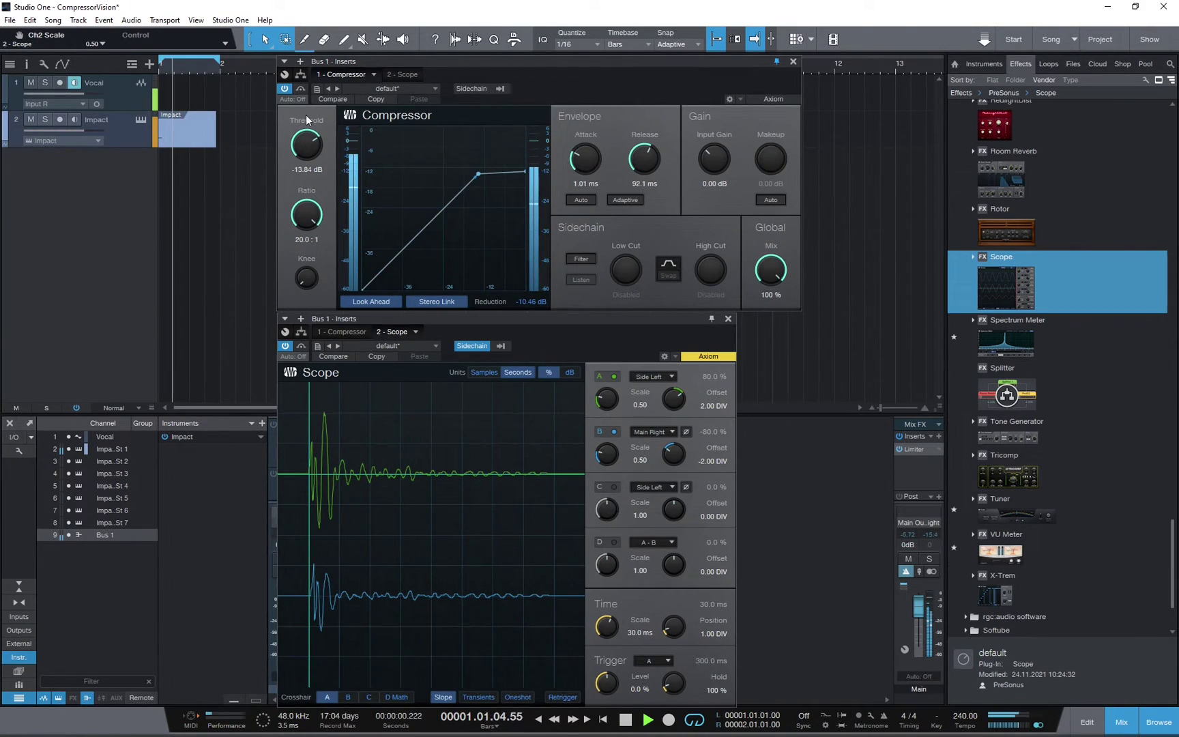
Bypass the Compressor to compare the Scope waveforms, and re-enable it
{"action": "left_click", "coordinate": [283, 88]}
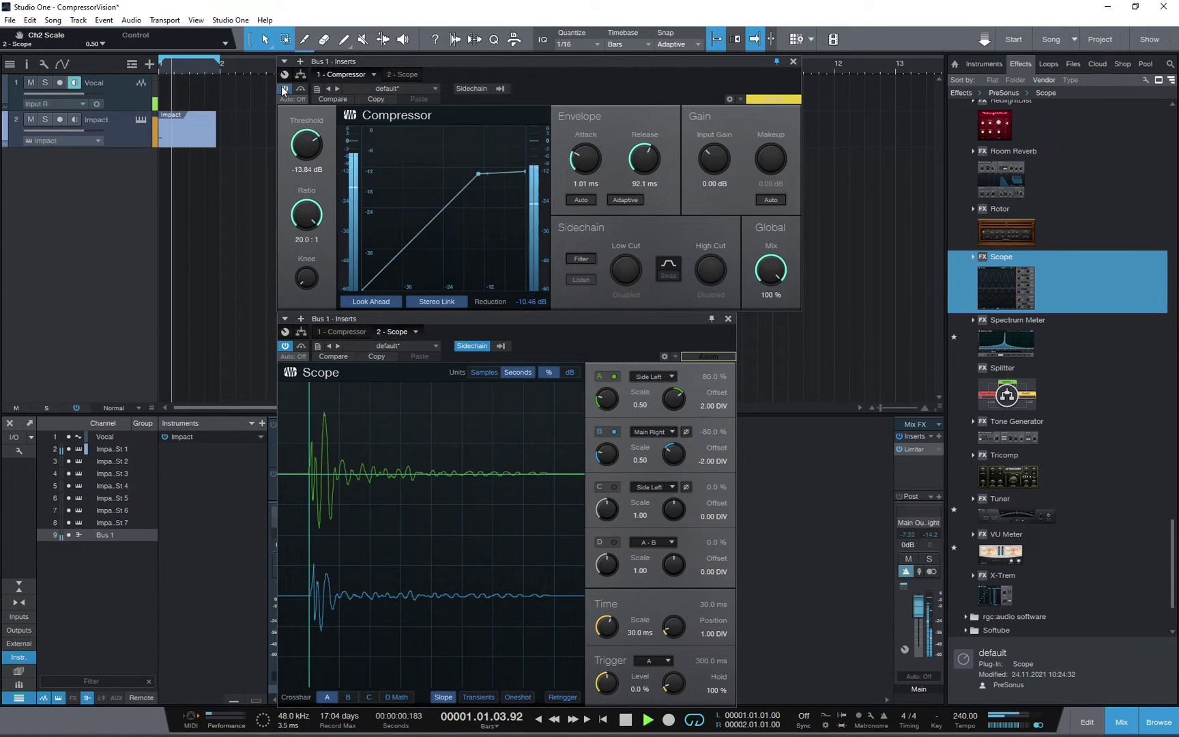
{"action": "left_click", "coordinate": [282, 89]}
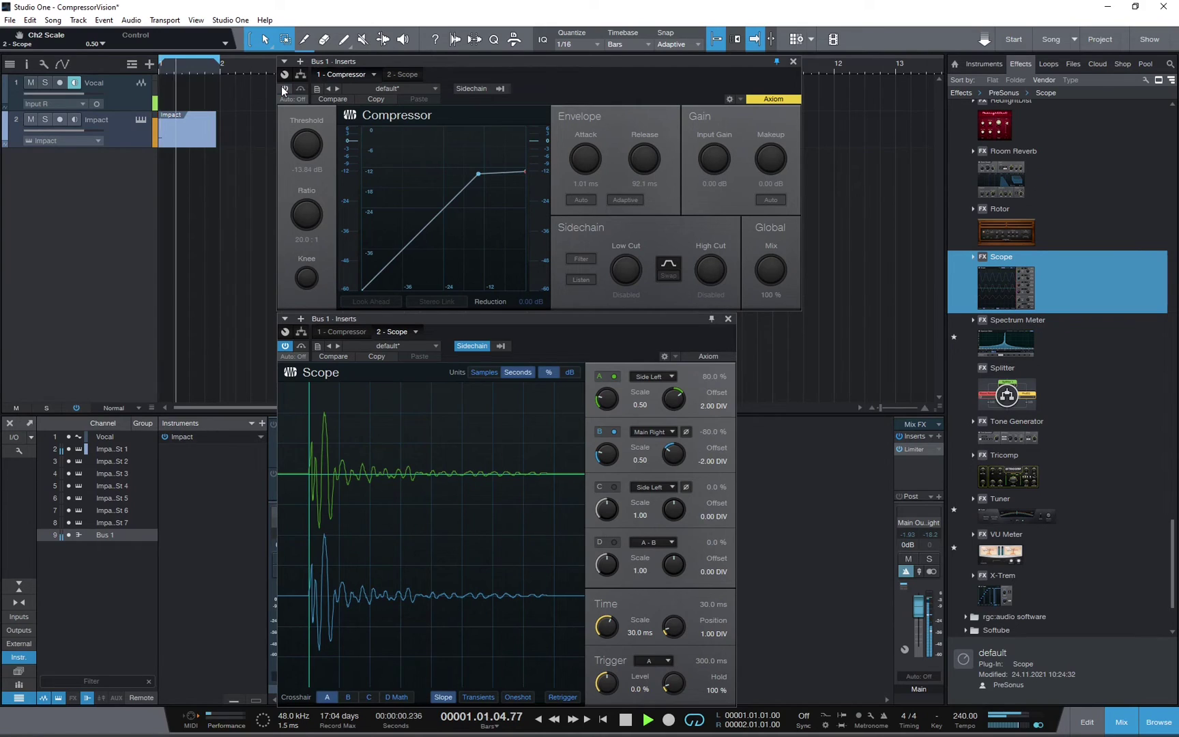
{"action": "left_click", "coordinate": [282, 87]}
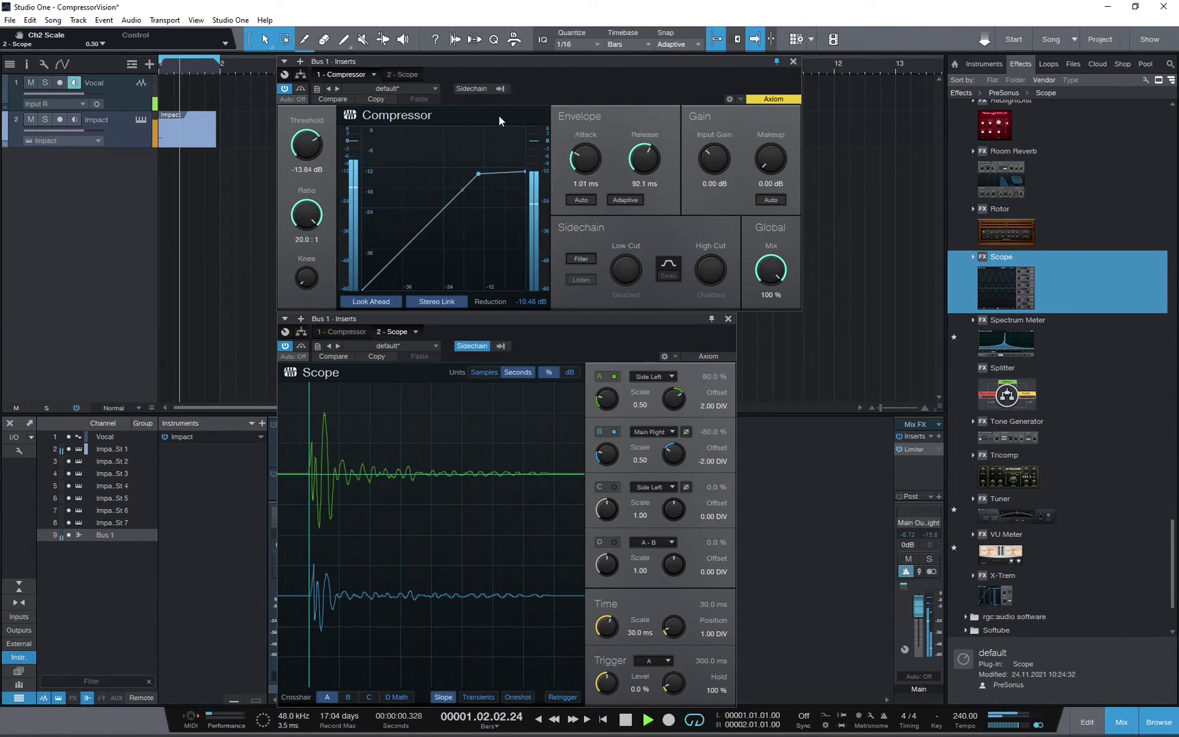
Lengthen the Compressor's attack to about 5.78 ms and stop playback
{"action": "left_click_drag", "start_coordinate": [585, 159], "coordinate": [584, 143]}
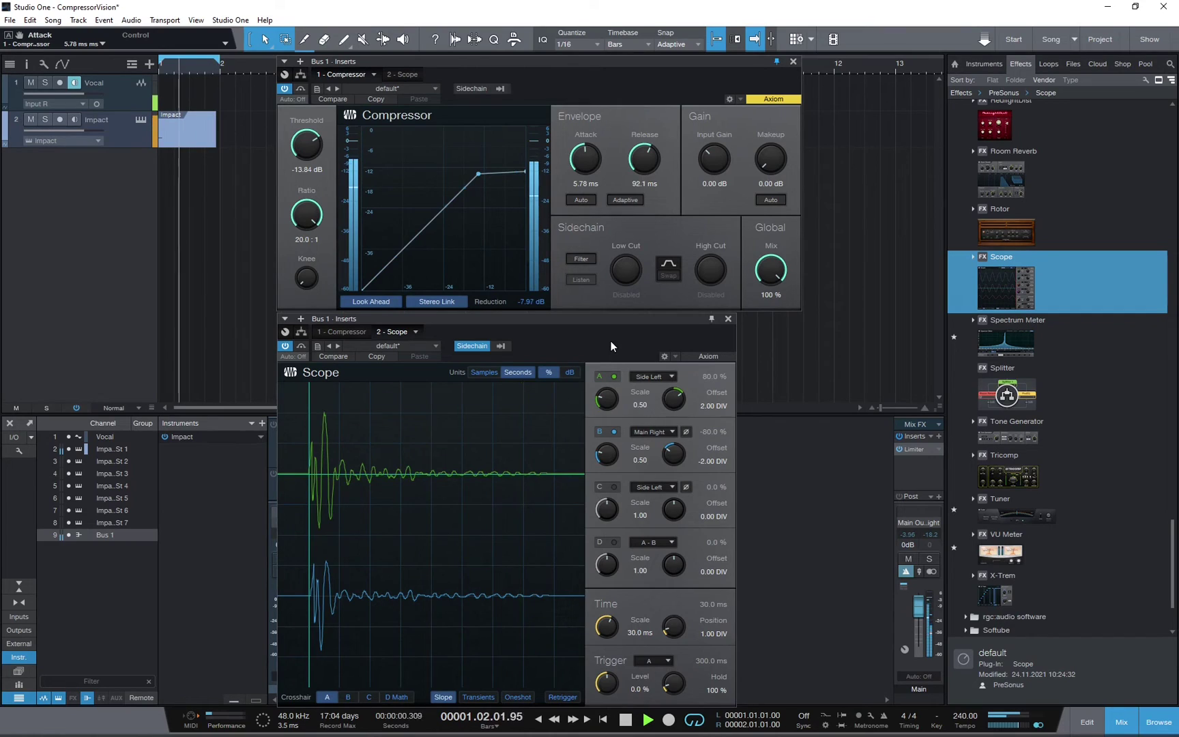
{"action": "key", "text": "space"}
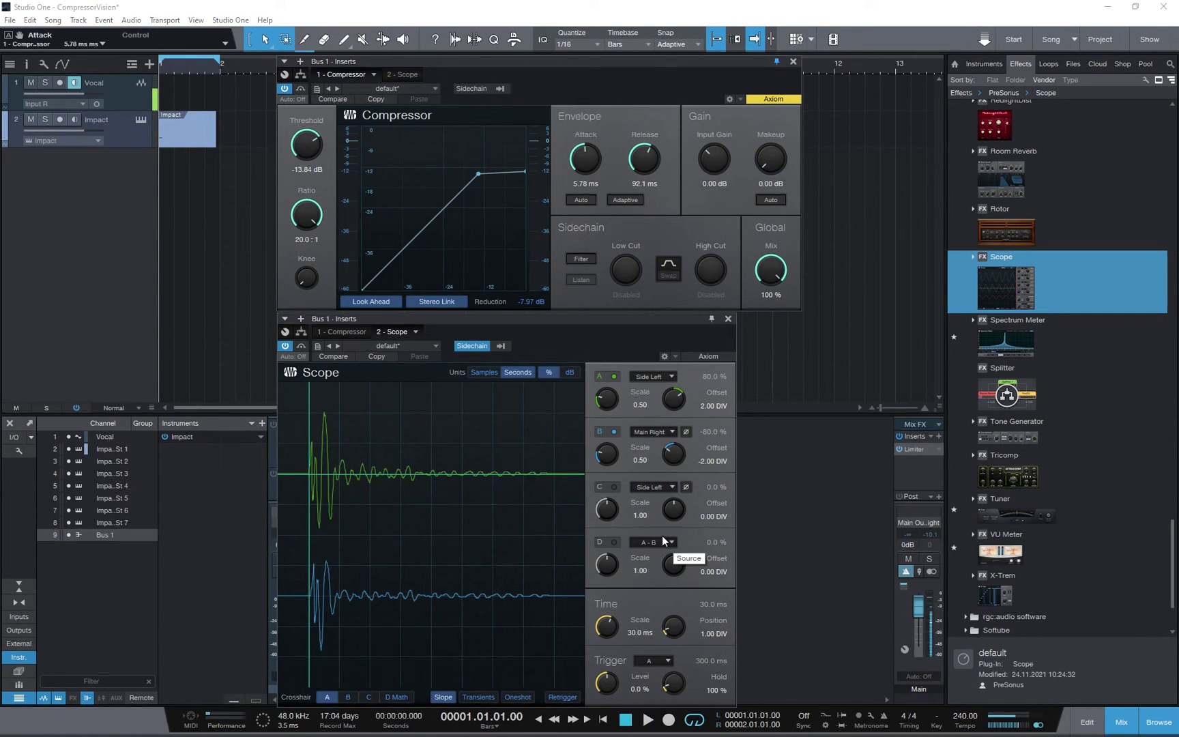